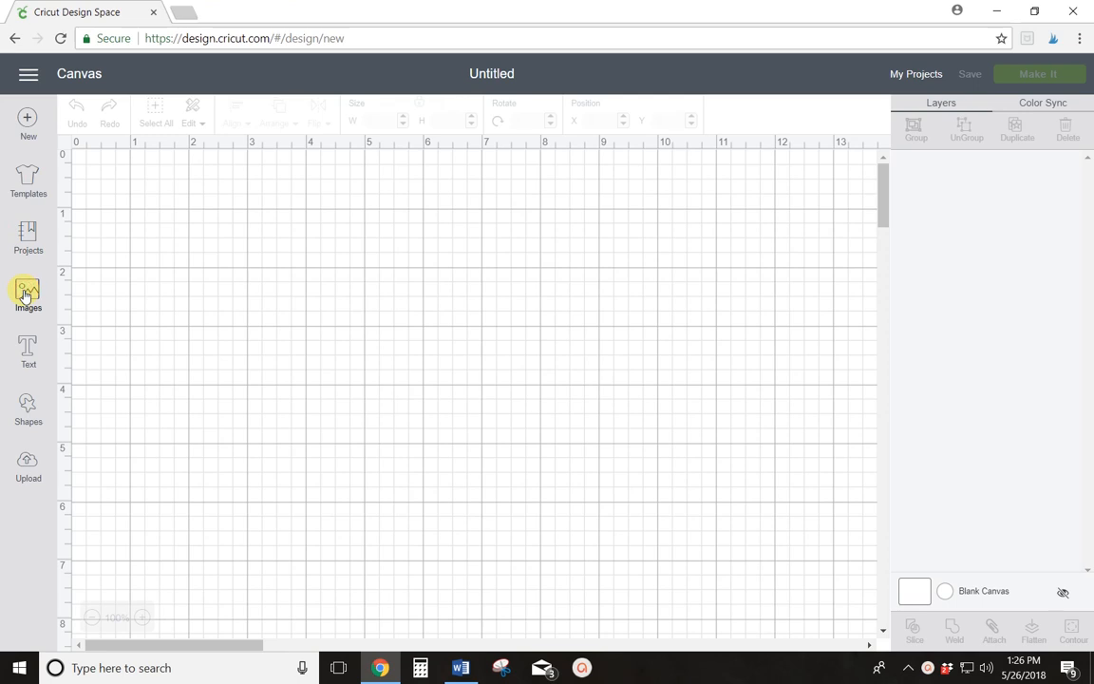
- Search the image library for "watermelon"
left_click(26, 296)
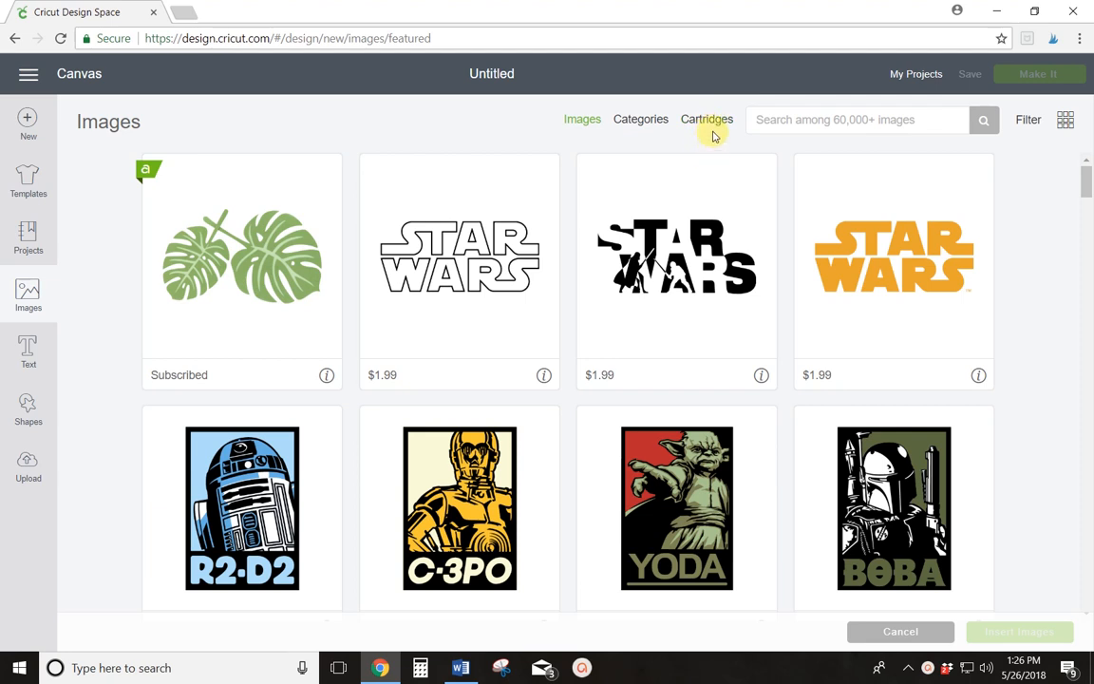
left_click(816, 119)
type("w")
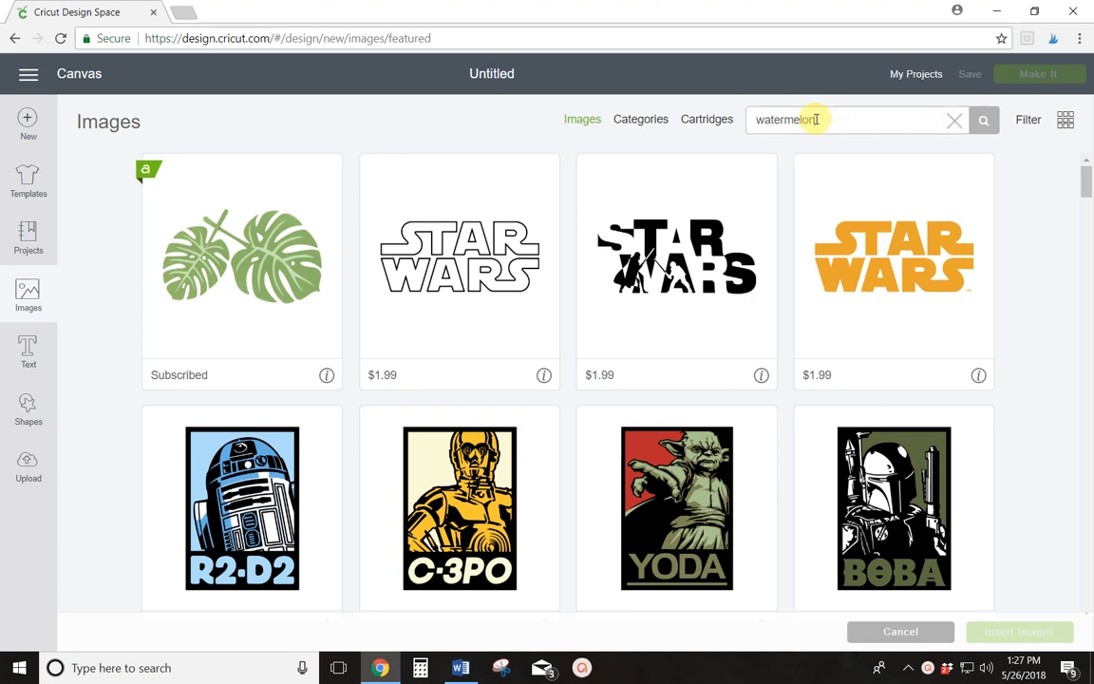
type("atermelon")
key("Return")
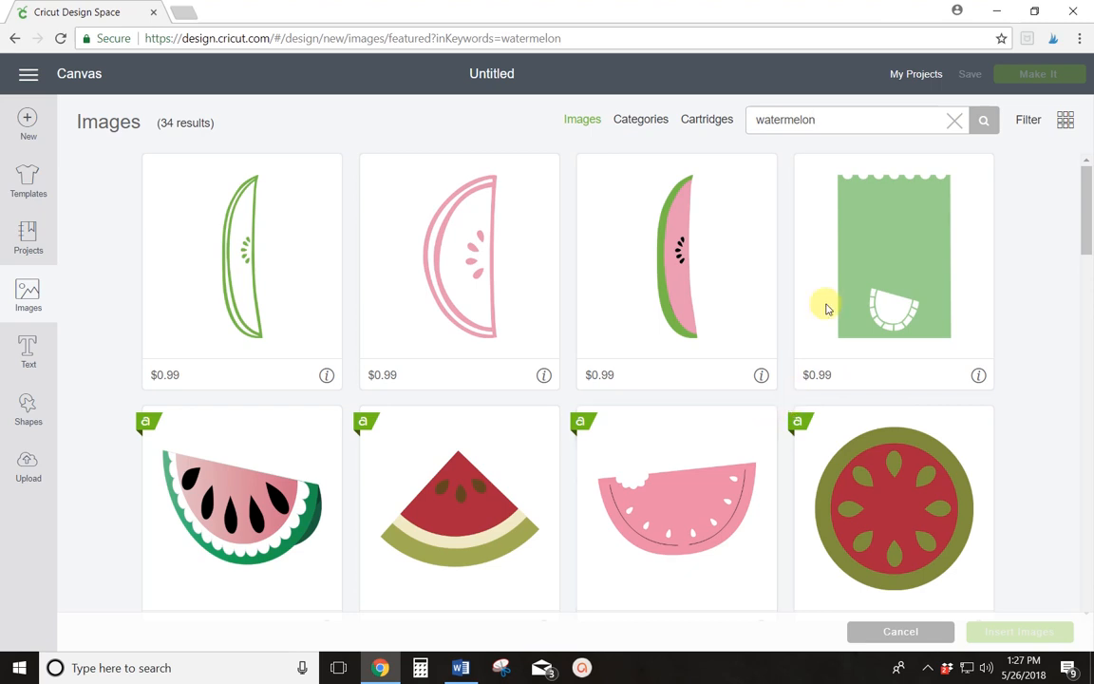
- Filter the watermelon image results by the Cricut Access and Free ownership options
left_click(1035, 121)
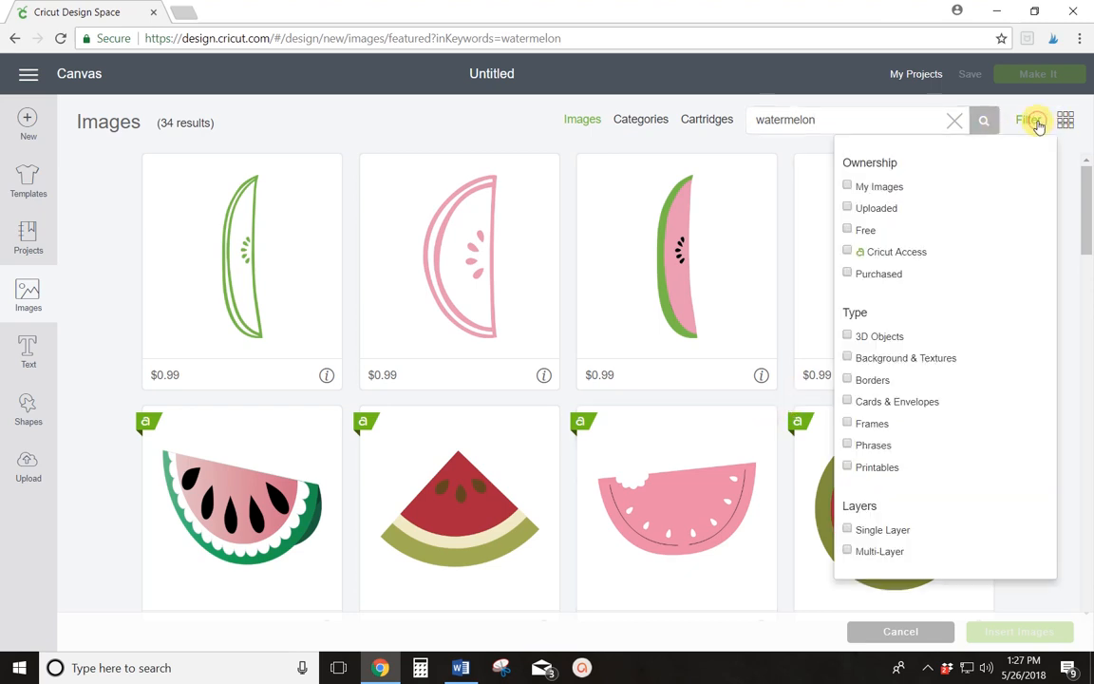
left_click(848, 251)
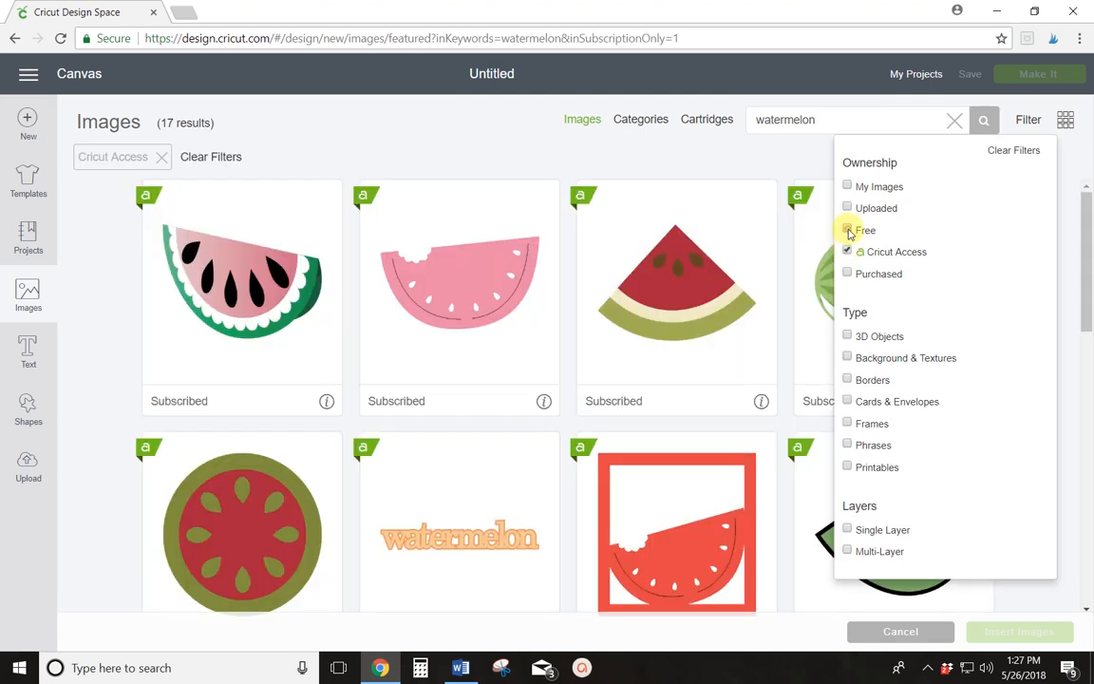
left_click(849, 231)
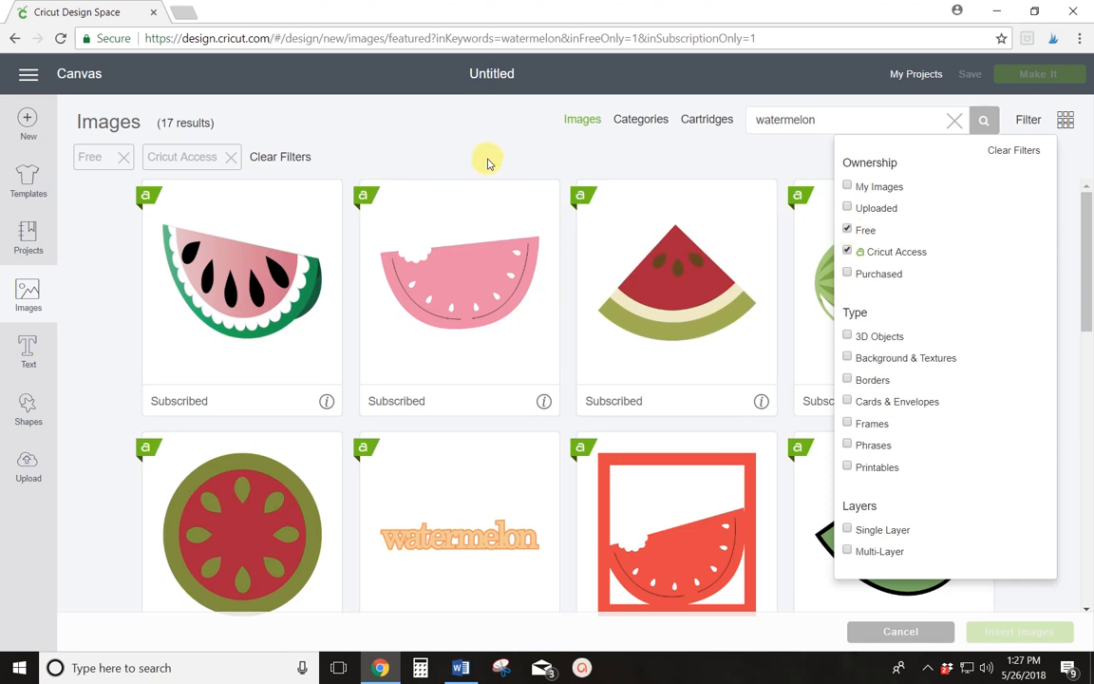
left_click(489, 153)
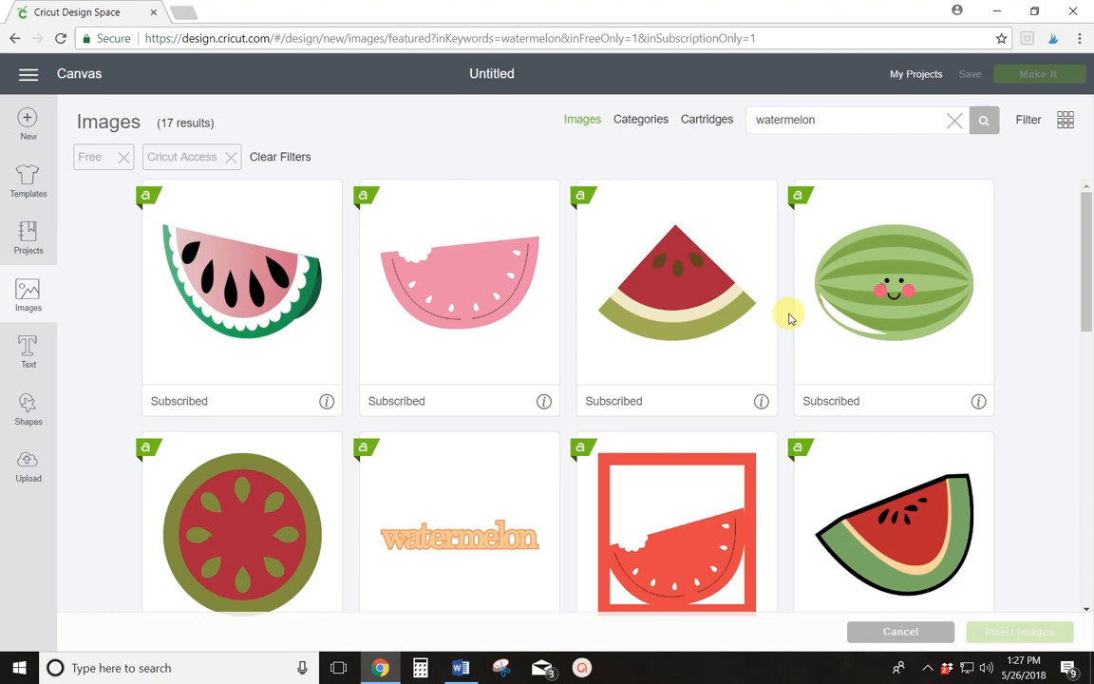
- Insert the half-round Watermelon Slice image with red flesh, cream band and green rind onto the canvas
scroll(771, 297, "down", 1)
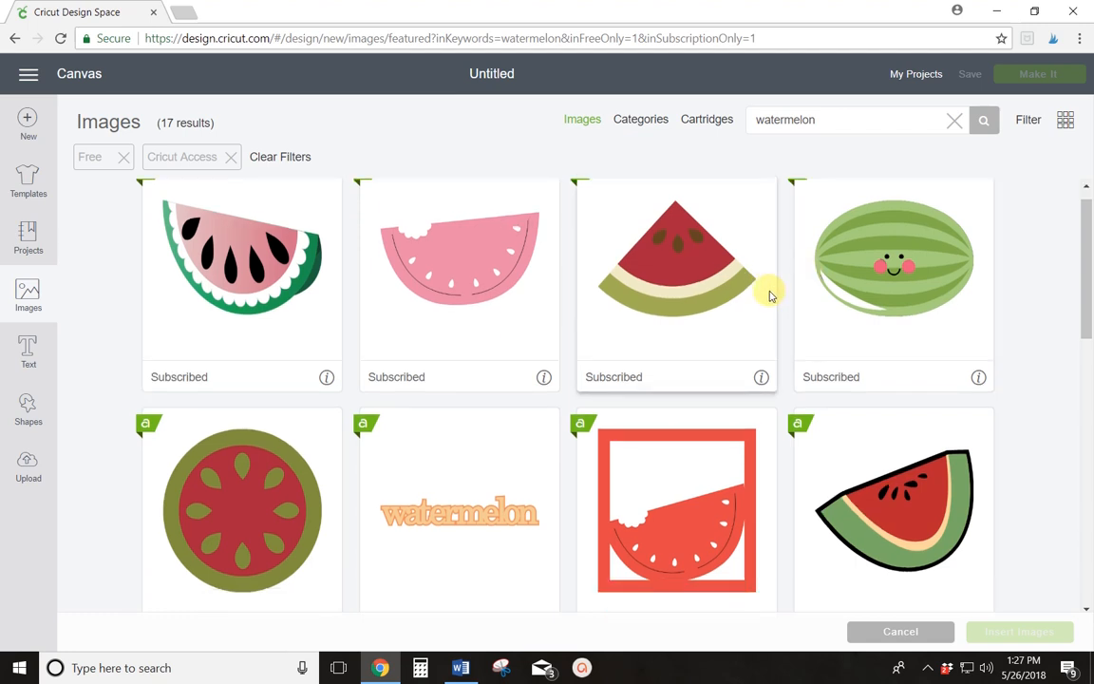
scroll(771, 297, "down", 8)
scroll(771, 296, "up", 3)
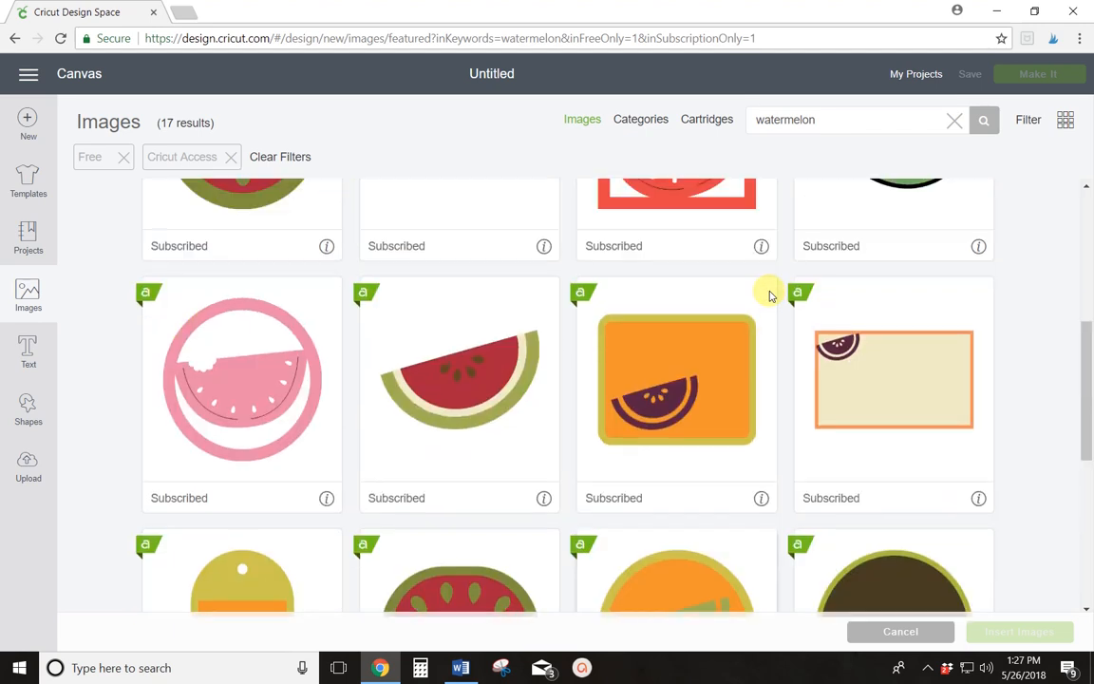
left_click(455, 392)
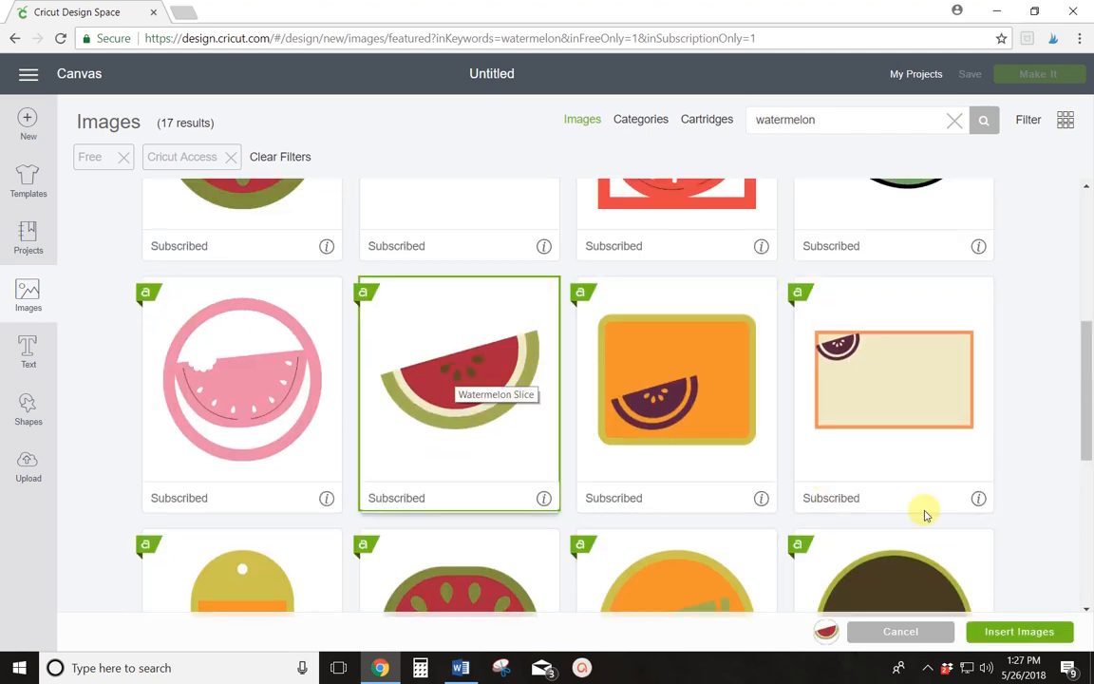
left_click(1009, 632)
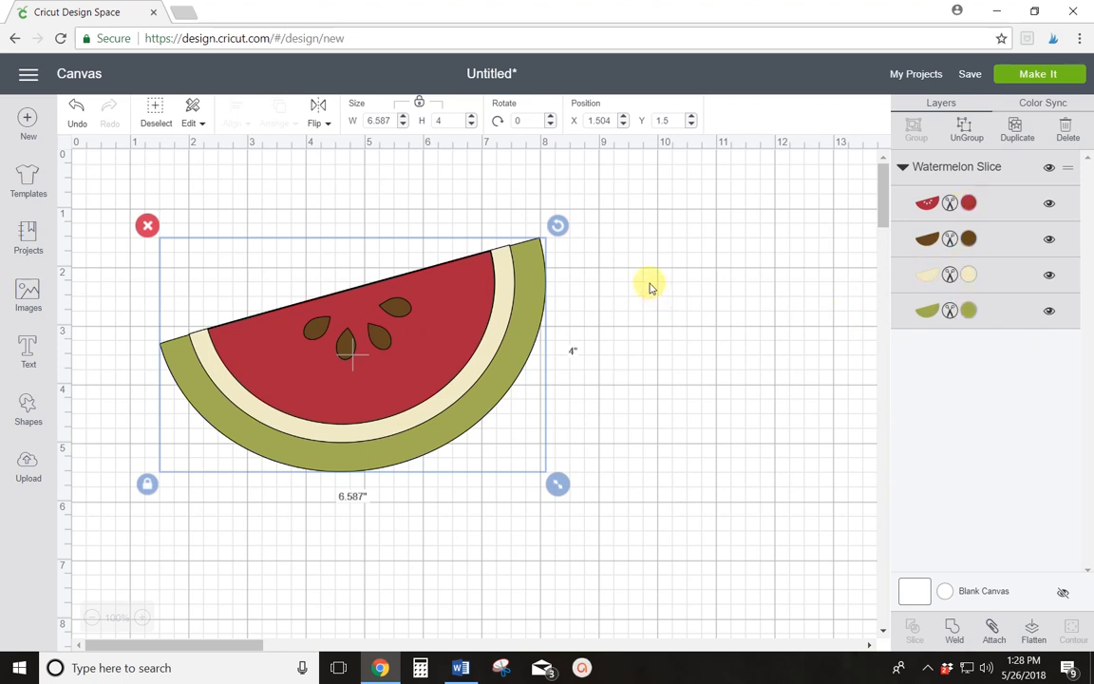
- Rotate the watermelon slice about 15.45 degrees clockwise so its flat edge is horizontal, and deselect it
left_click_drag(560, 228, 613, 282)
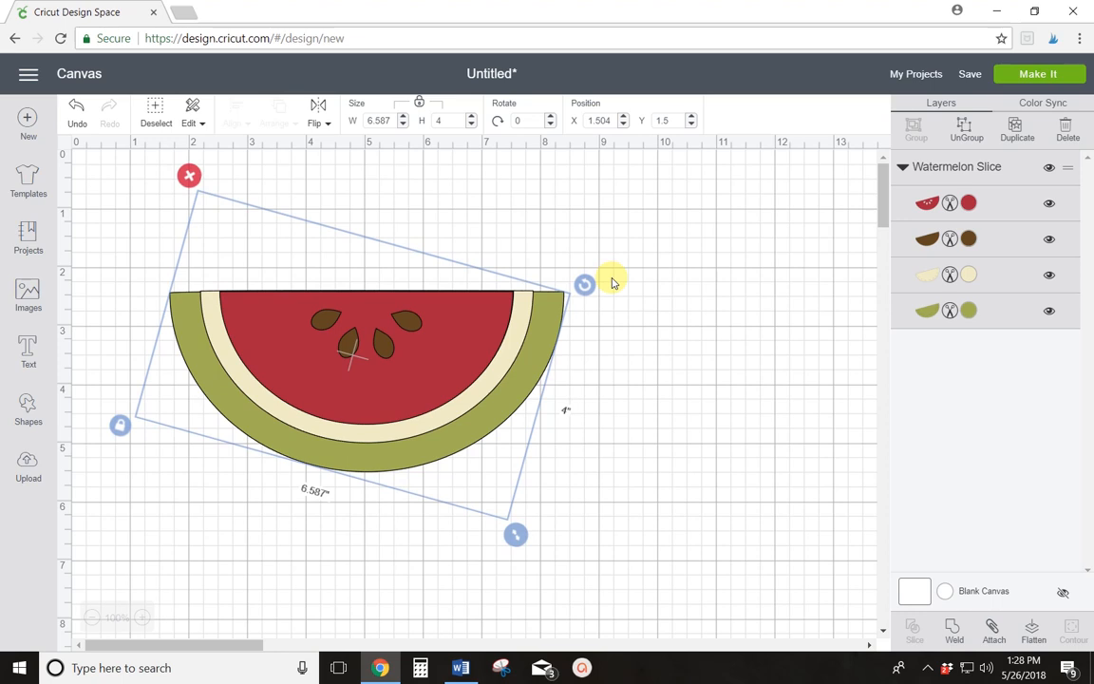
left_click(672, 260)
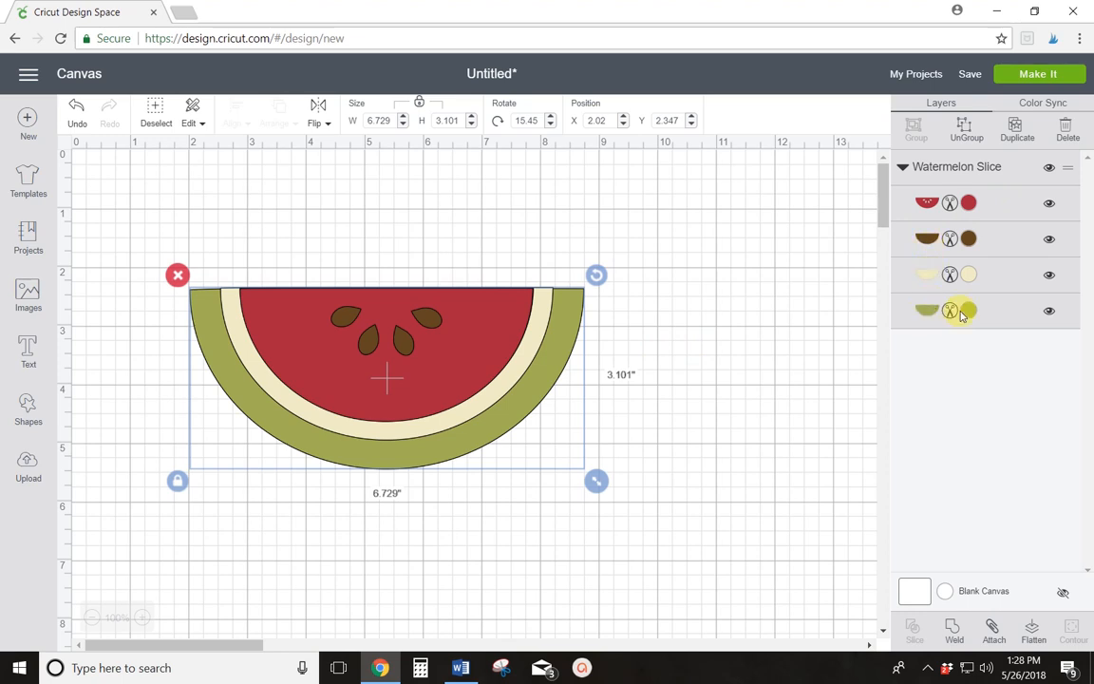
left_click(544, 308)
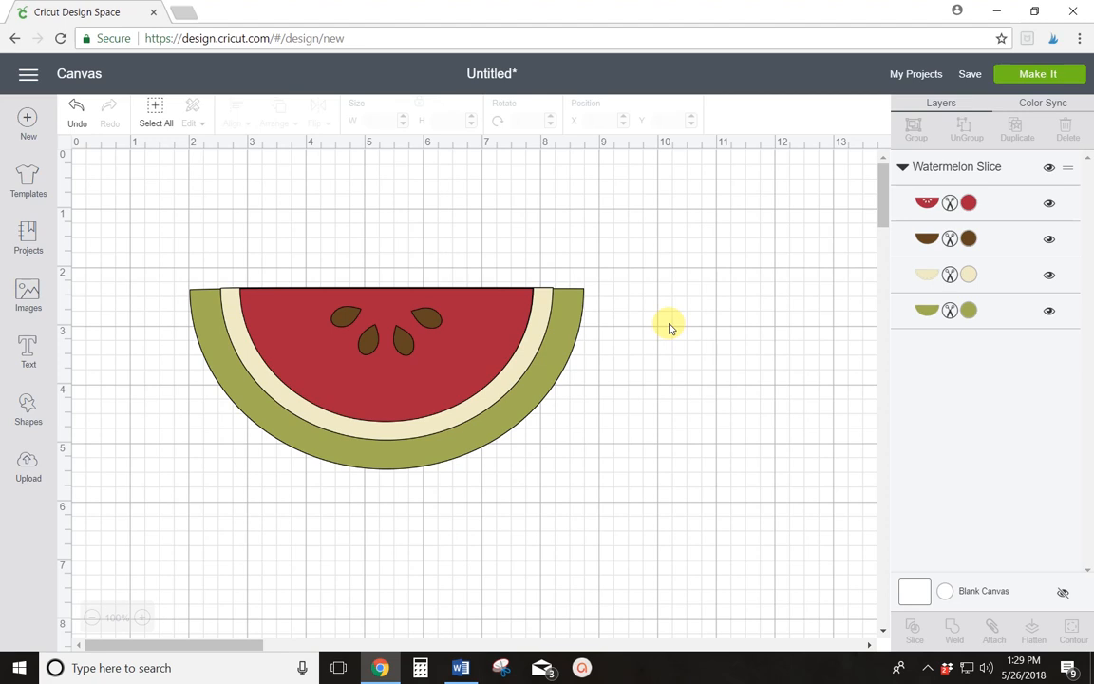
- Ungroup the watermelon slice and hide its red and brown layers
left_click(576, 309)
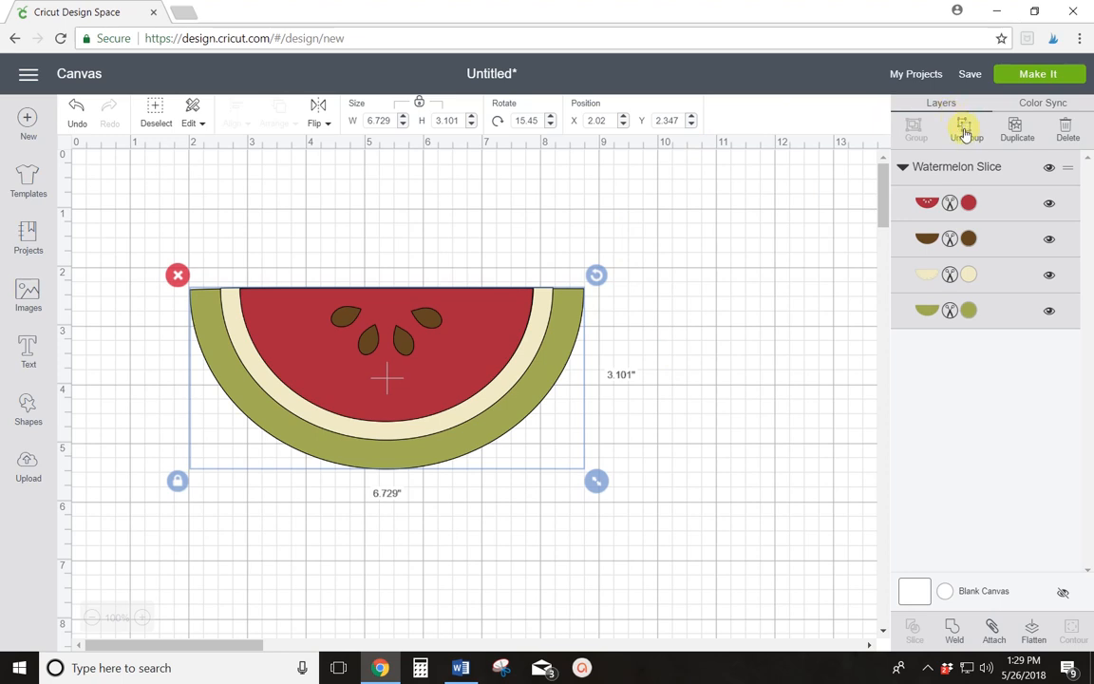
left_click(964, 128)
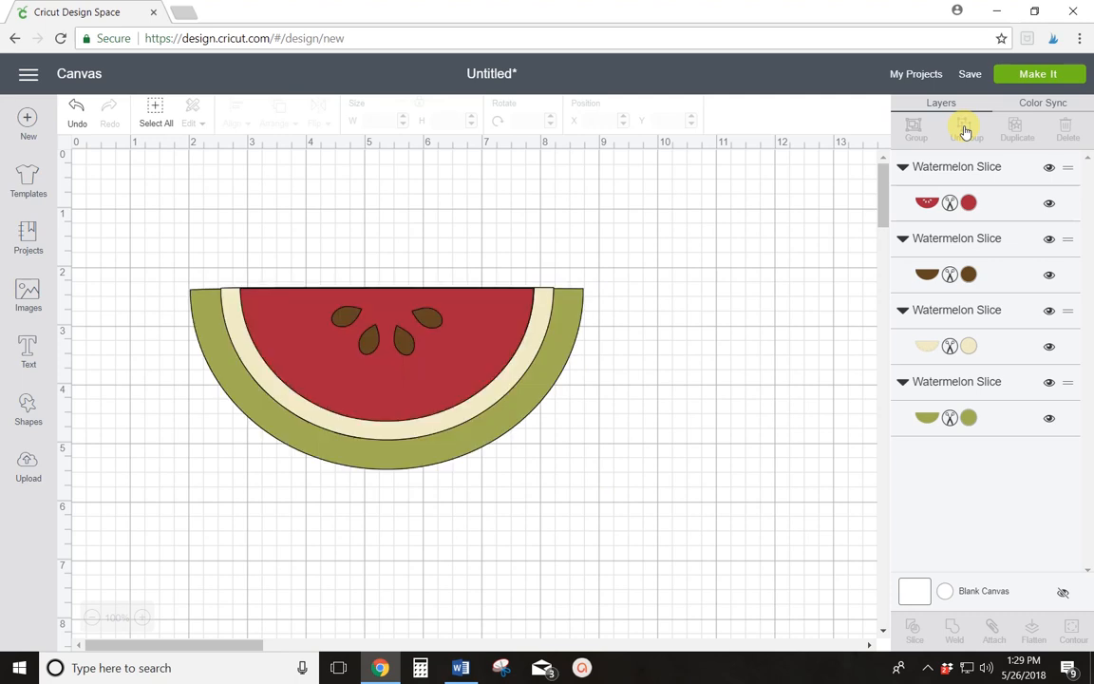
left_click(1050, 203)
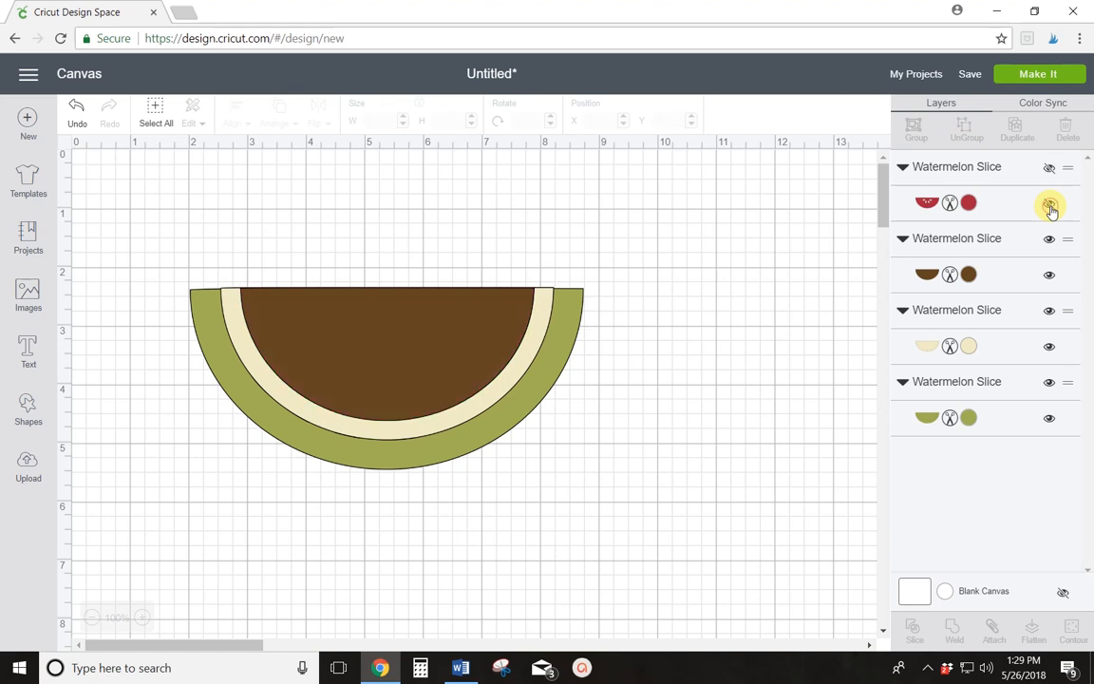
left_click(1050, 276)
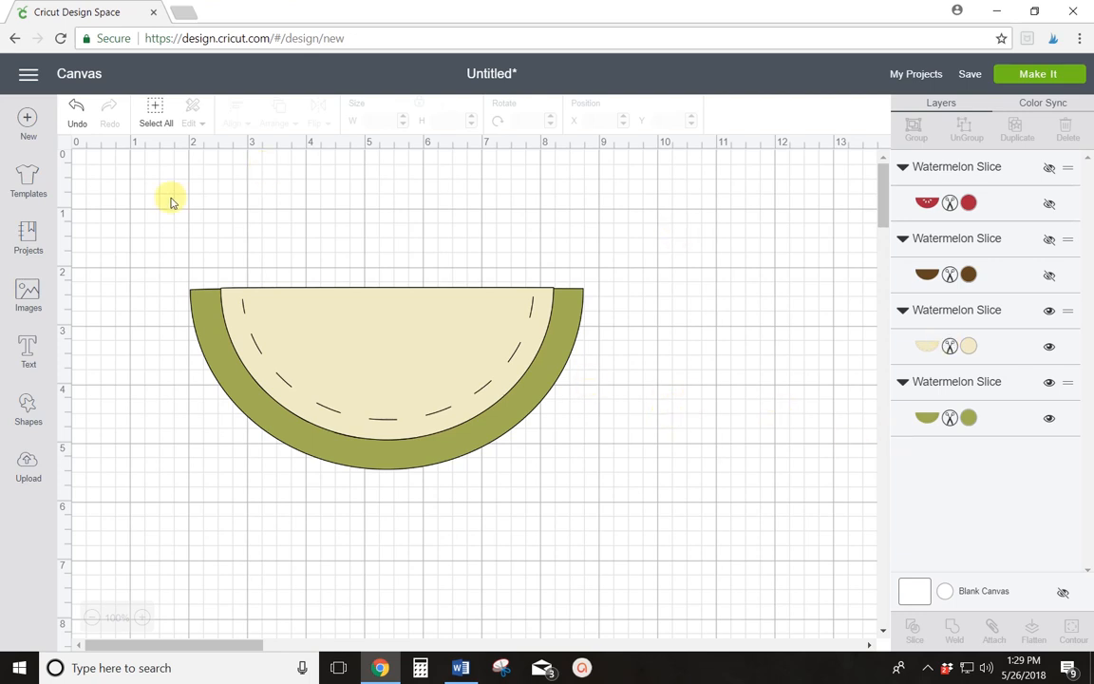
- Slice the cream layer out of the green layer and delete the resulting cream and inner green half-circles
left_click_drag(215, 257, 577, 439)
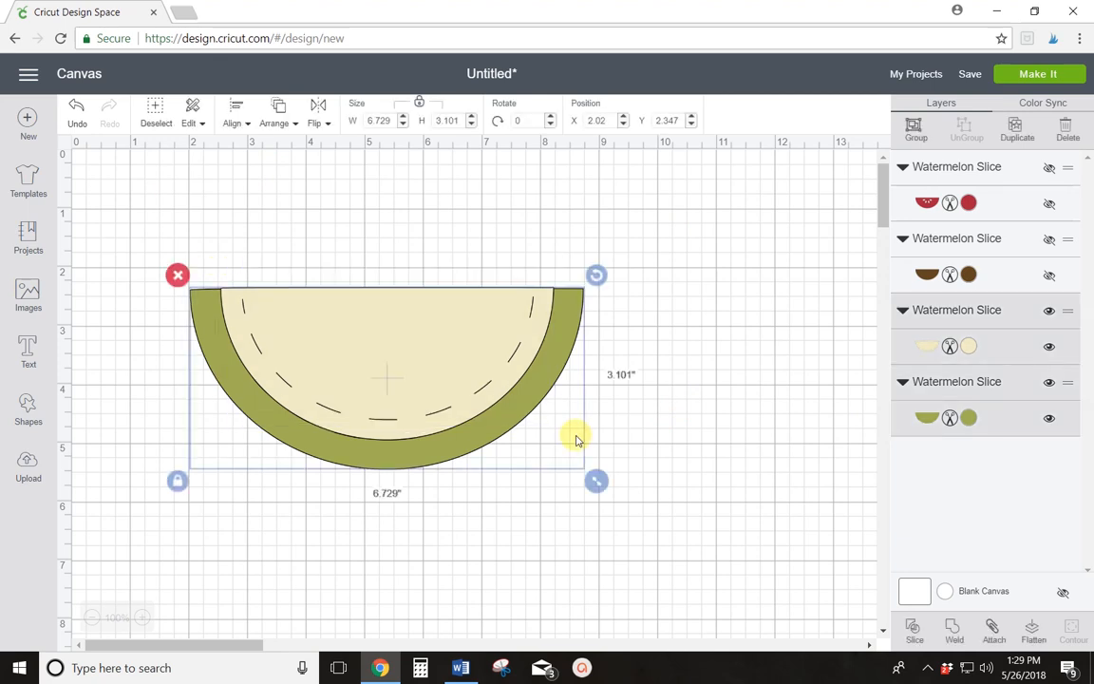
left_click(915, 635)
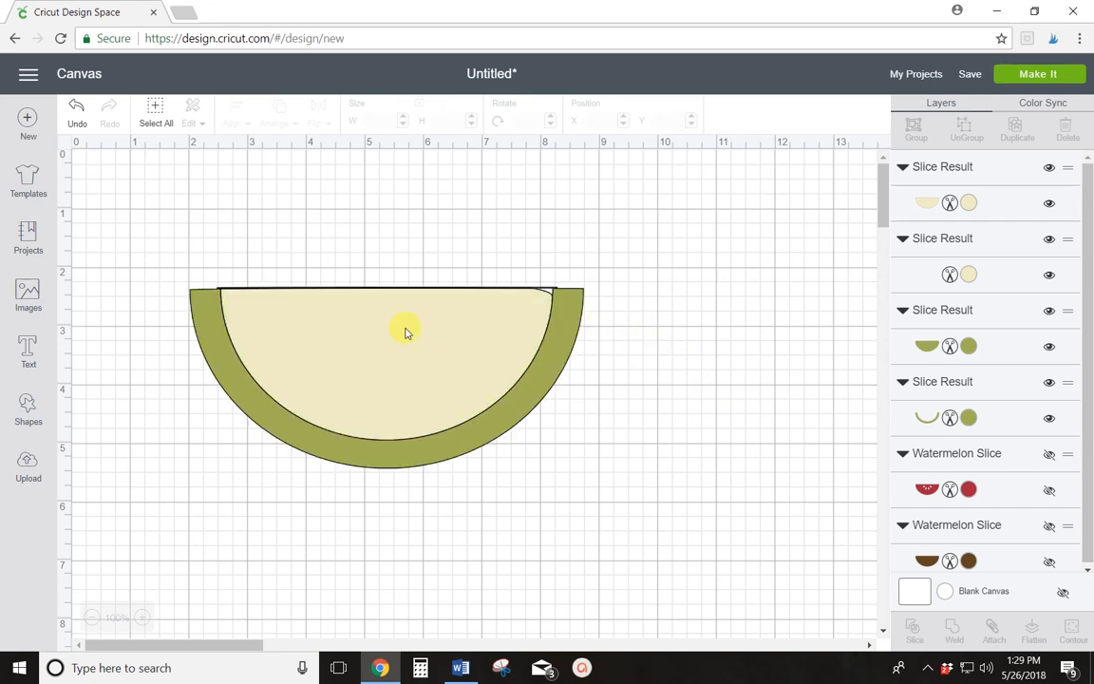
left_click(414, 357)
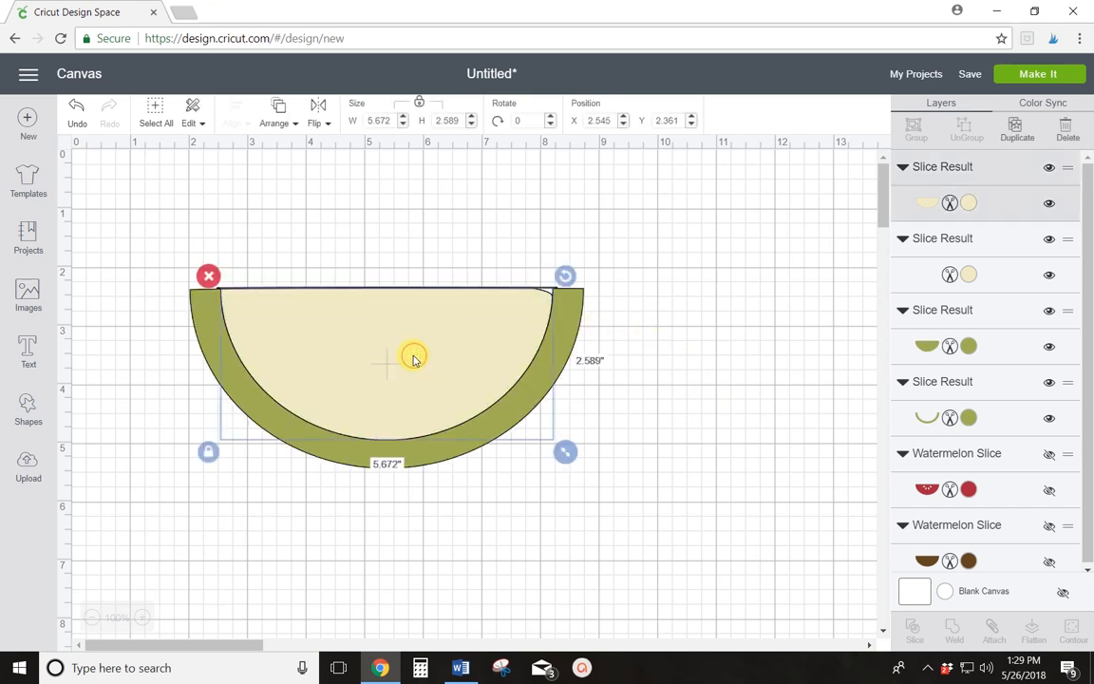
left_click(209, 273)
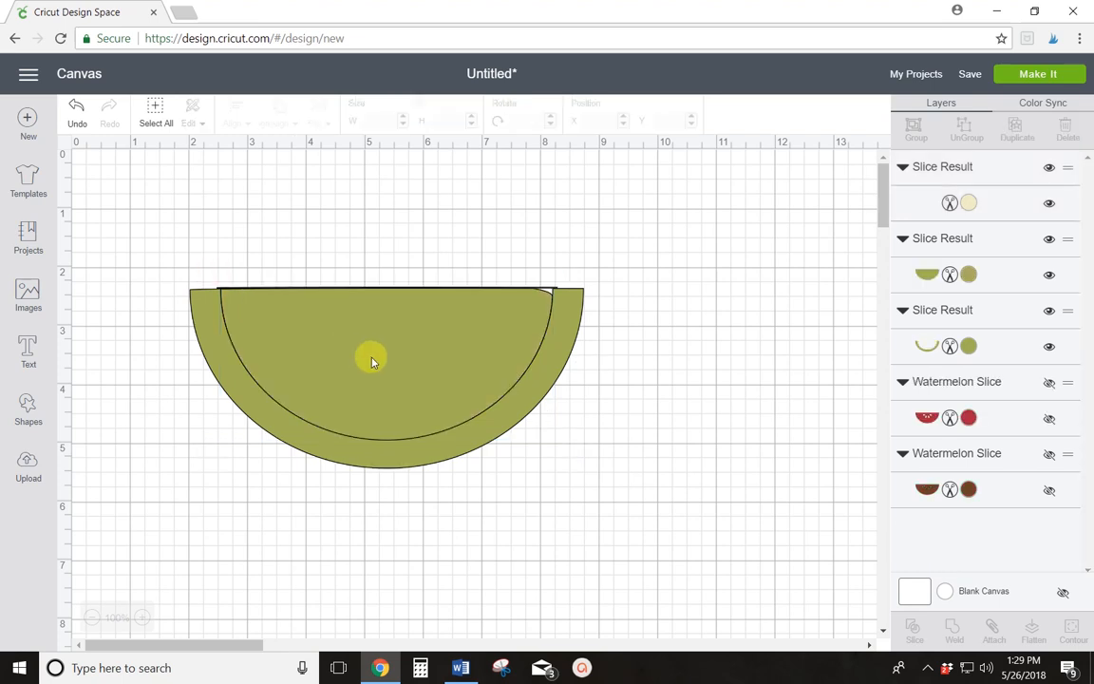
left_click(229, 284)
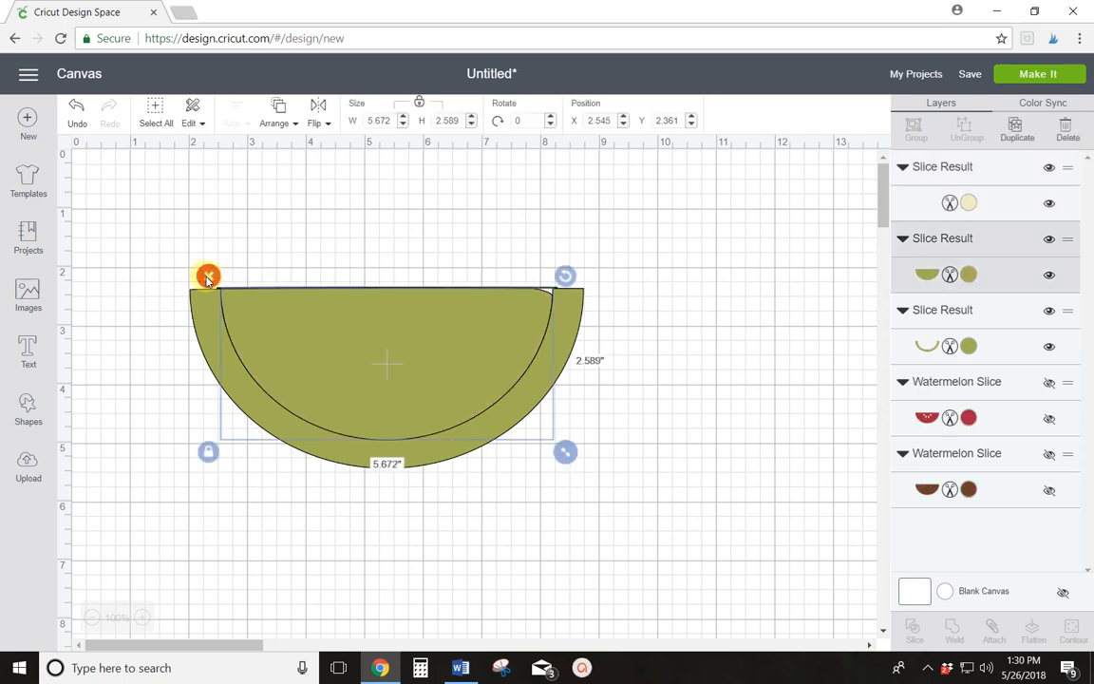
left_click(209, 273)
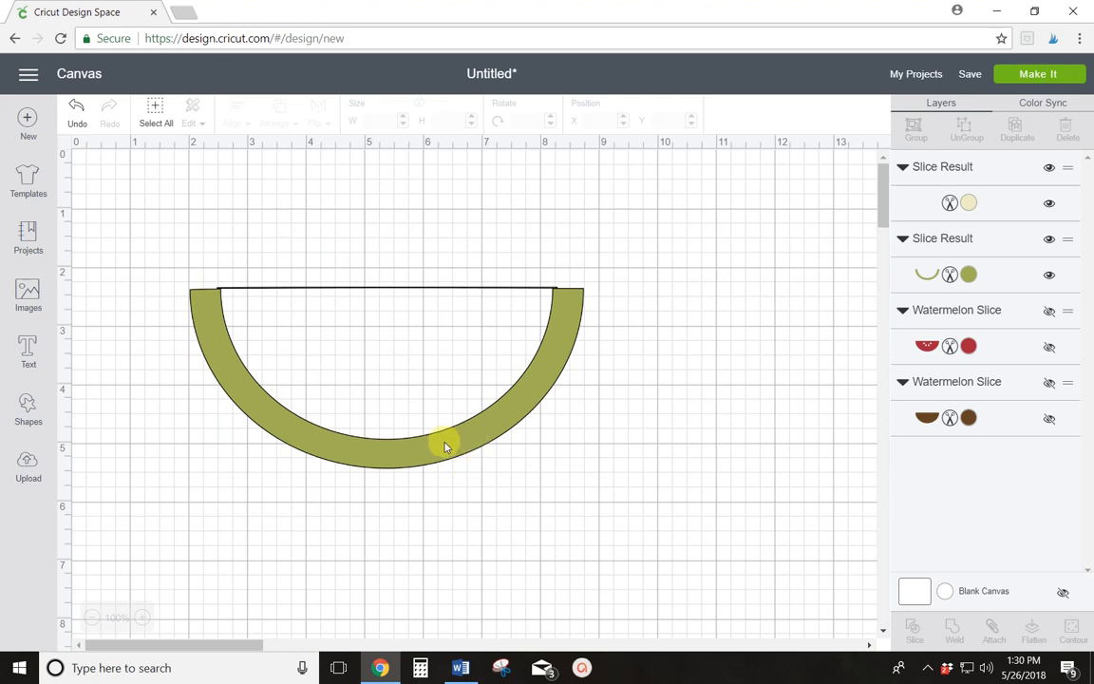
- Move the green rind down to about X 1.811, Y 3.24 and delete the thin leftover cream sliver
left_click_drag(447, 446, 448, 590)
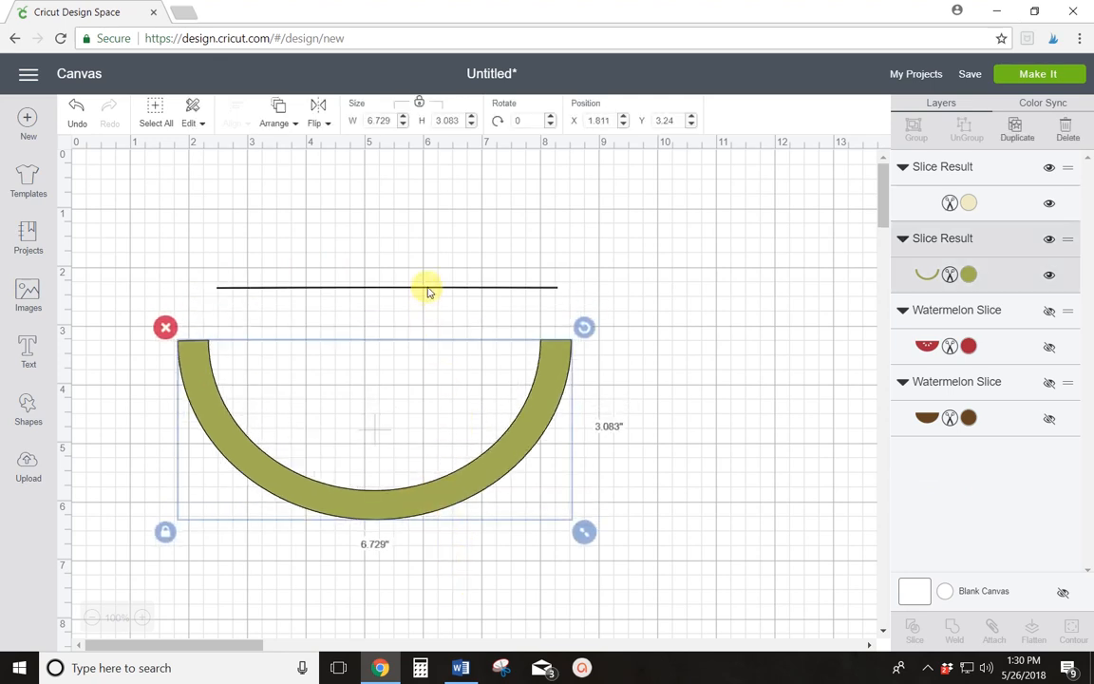
left_click(428, 288)
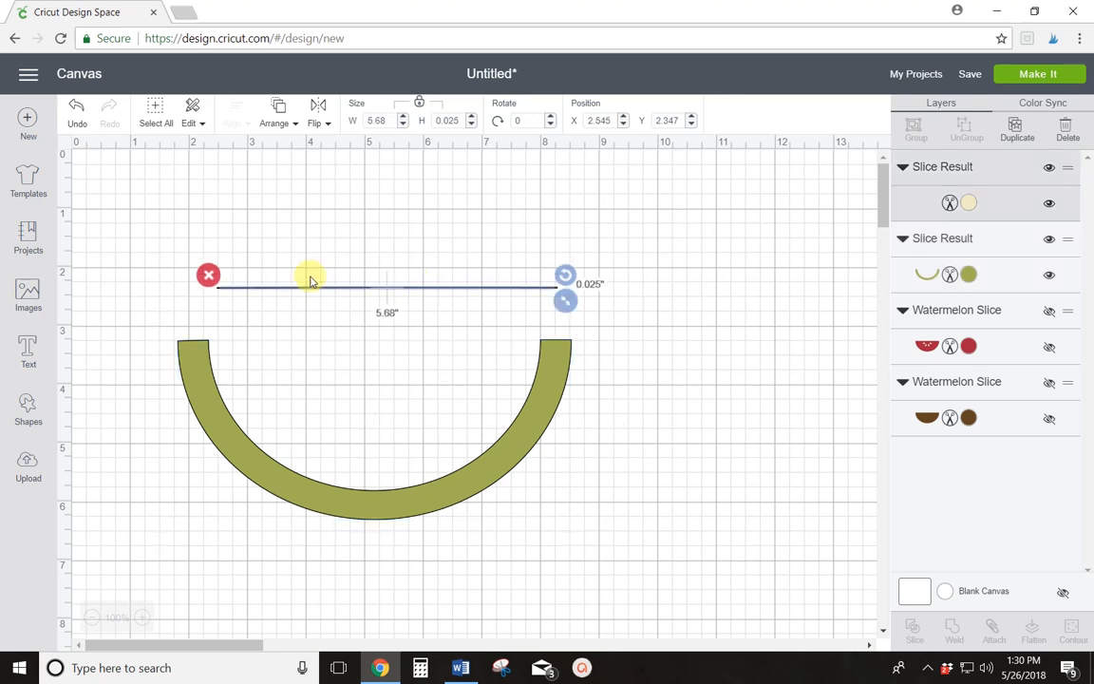
left_click(212, 277)
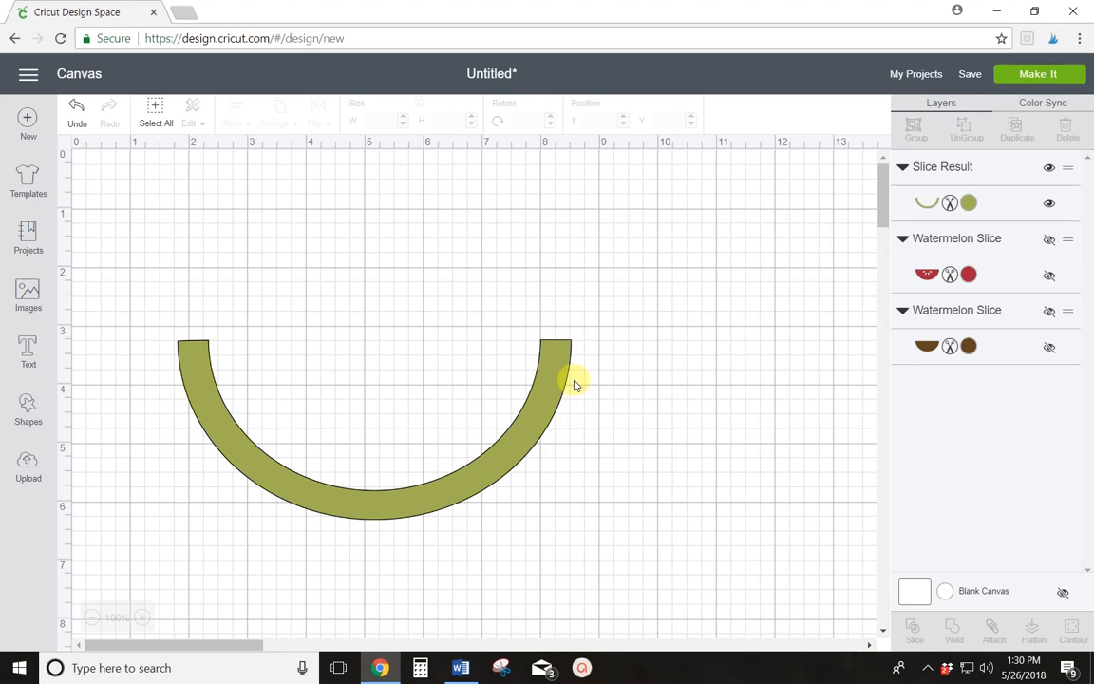
- Hide the green rind and show the red and brown watermelon layers again
left_click(1050, 205)
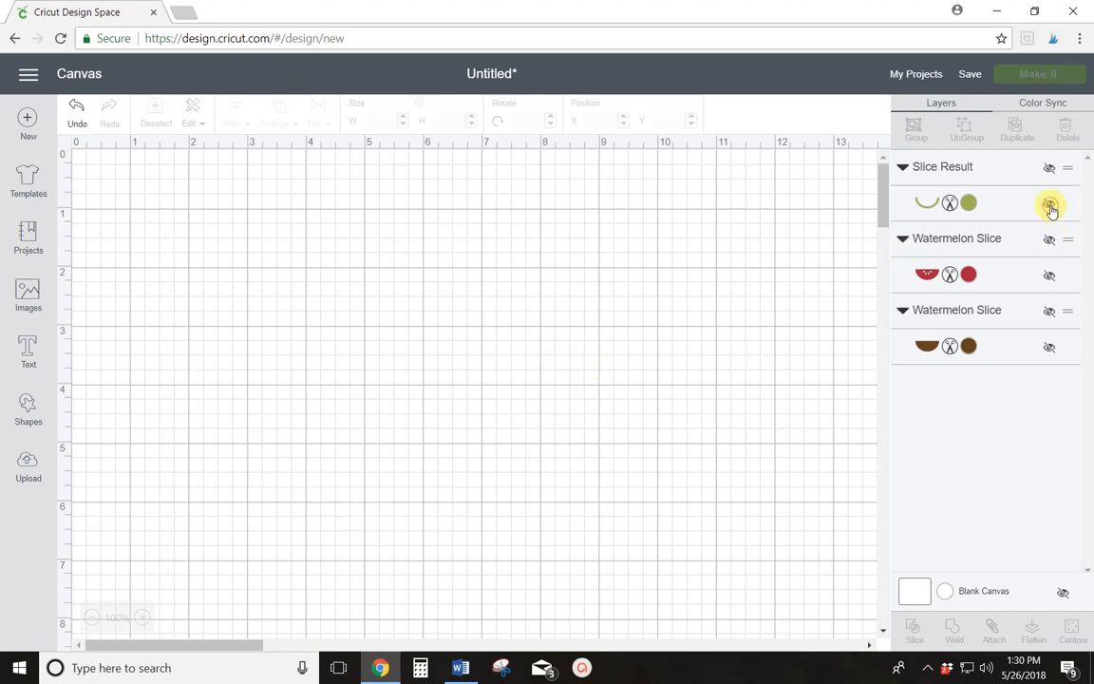
left_click(1052, 351)
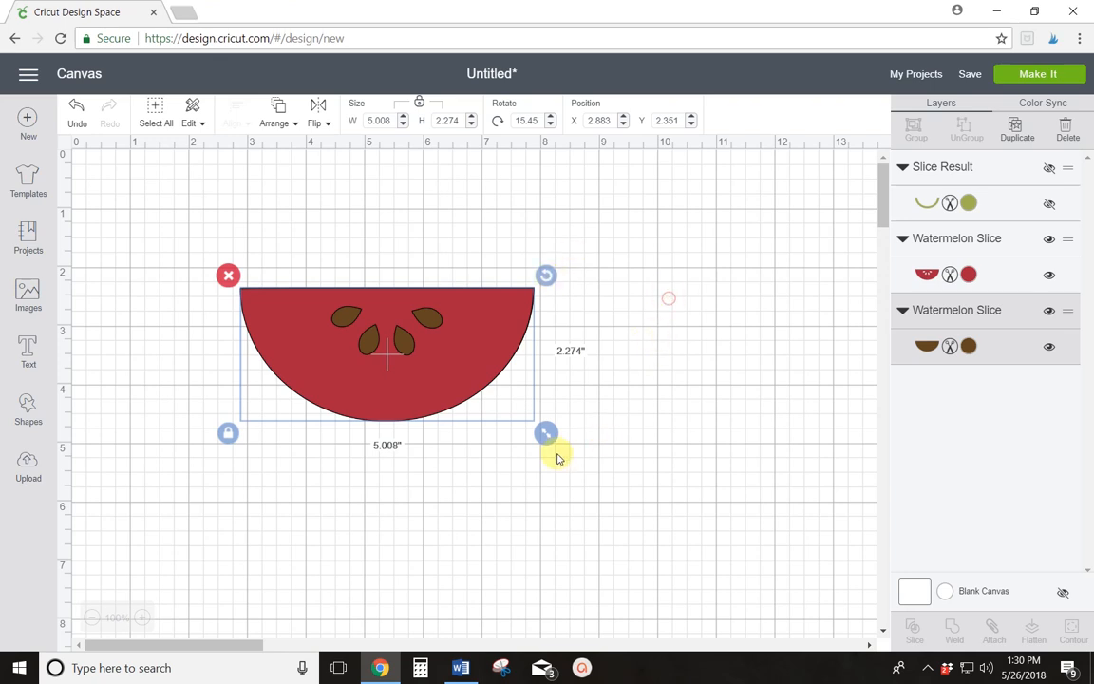
left_click(473, 399)
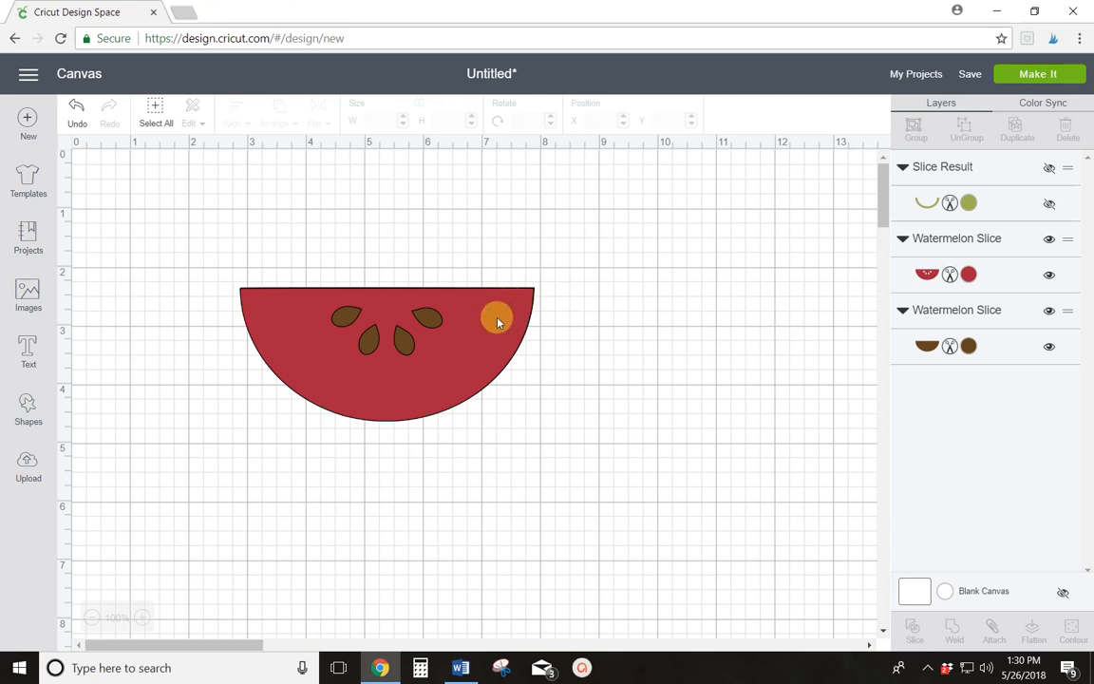
- Duplicate the red watermelon layer, move the copy clear of the original to about X 7.583, Y 3.529, and hide it
left_click(527, 303)
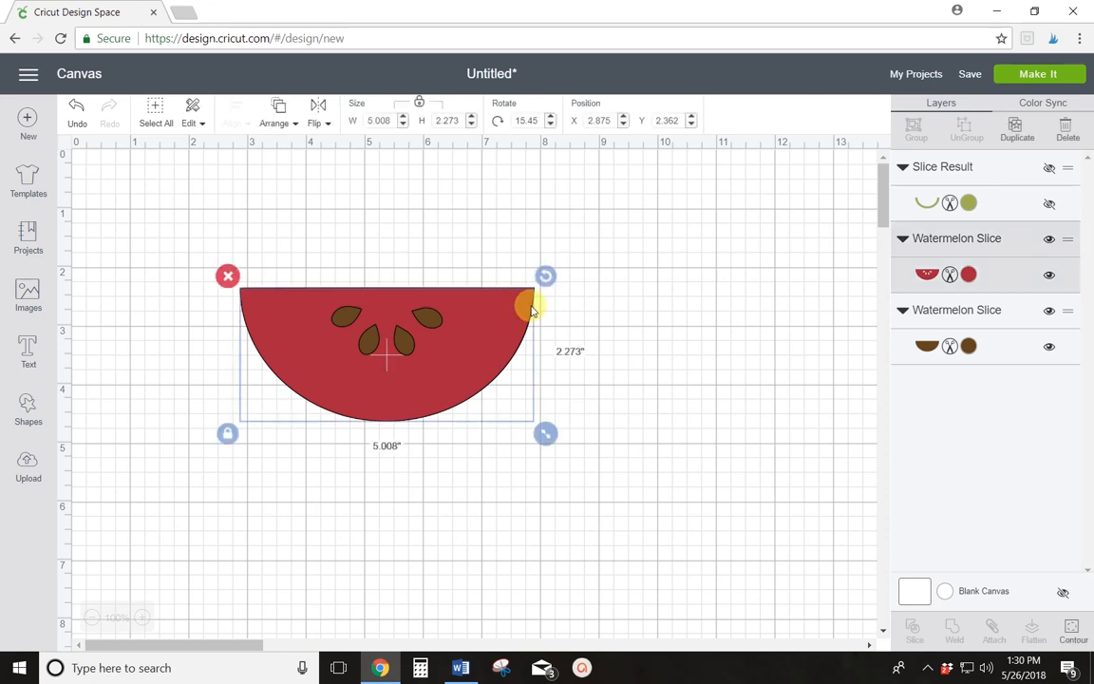
left_click(1017, 131)
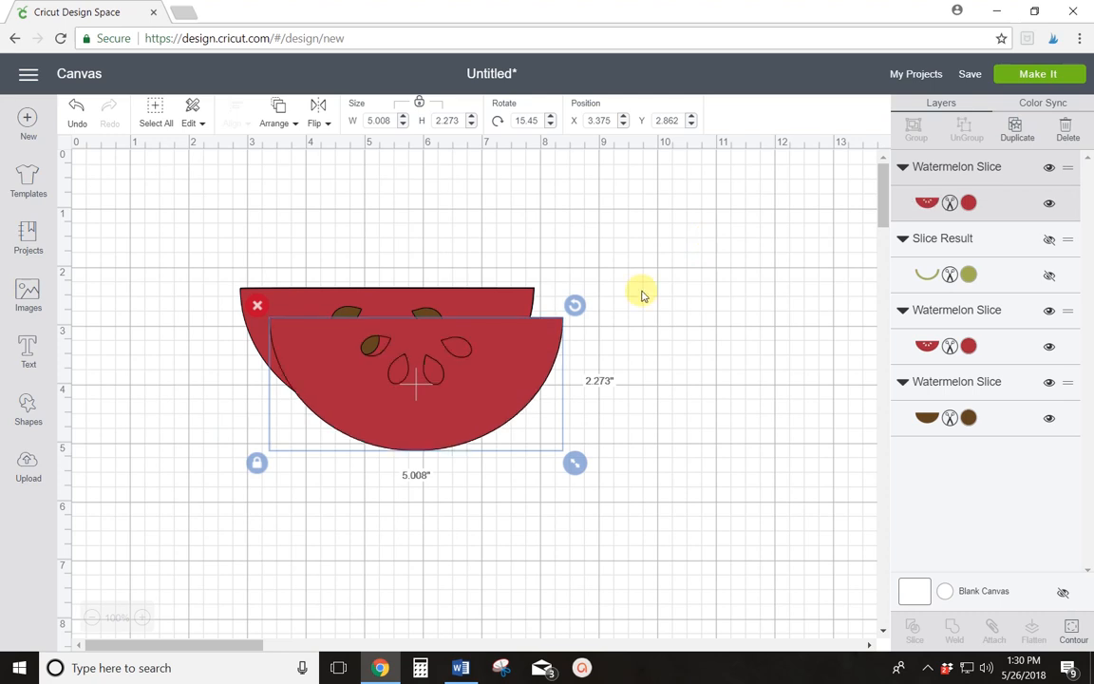
left_click_drag(531, 379, 771, 409)
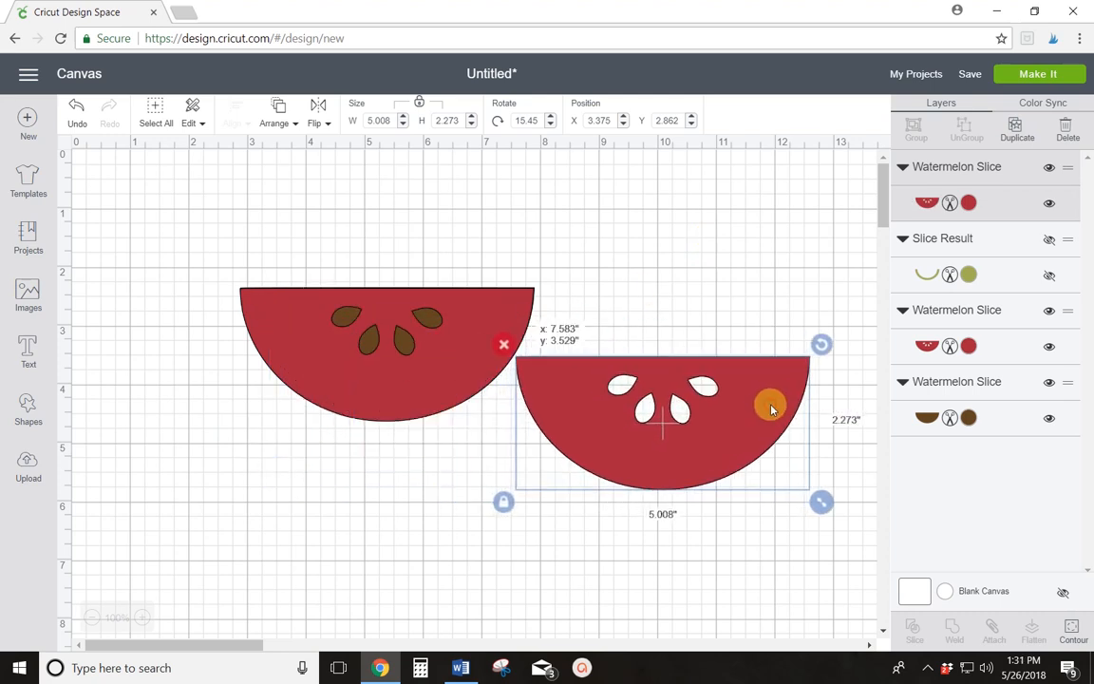
left_click(1050, 205)
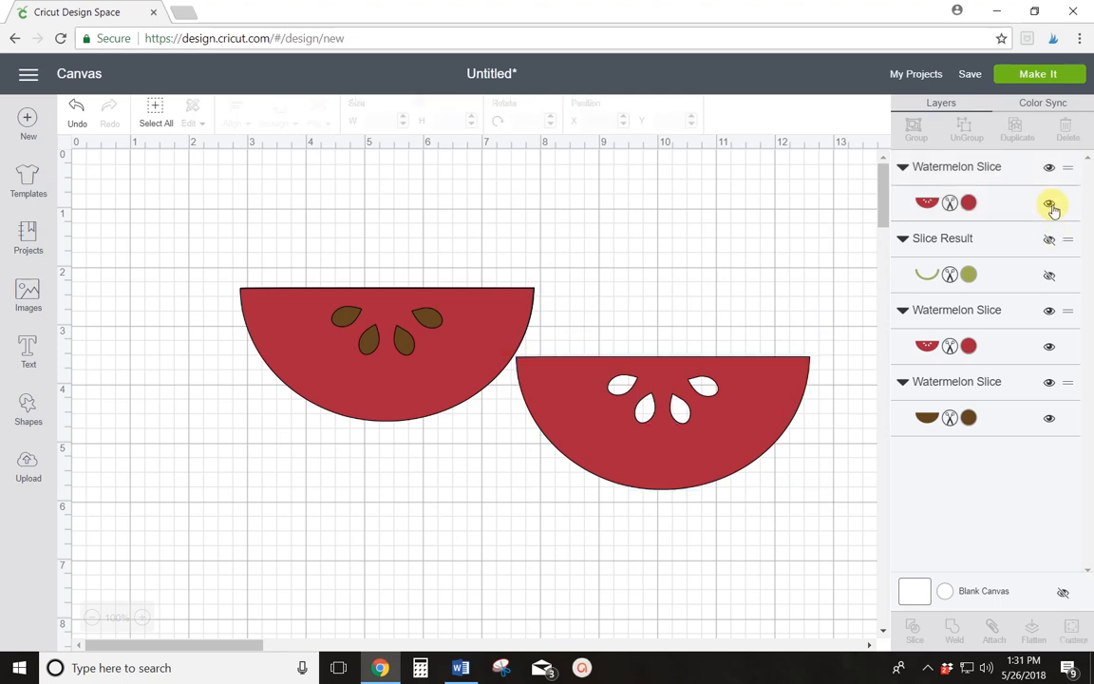
left_click(1051, 205)
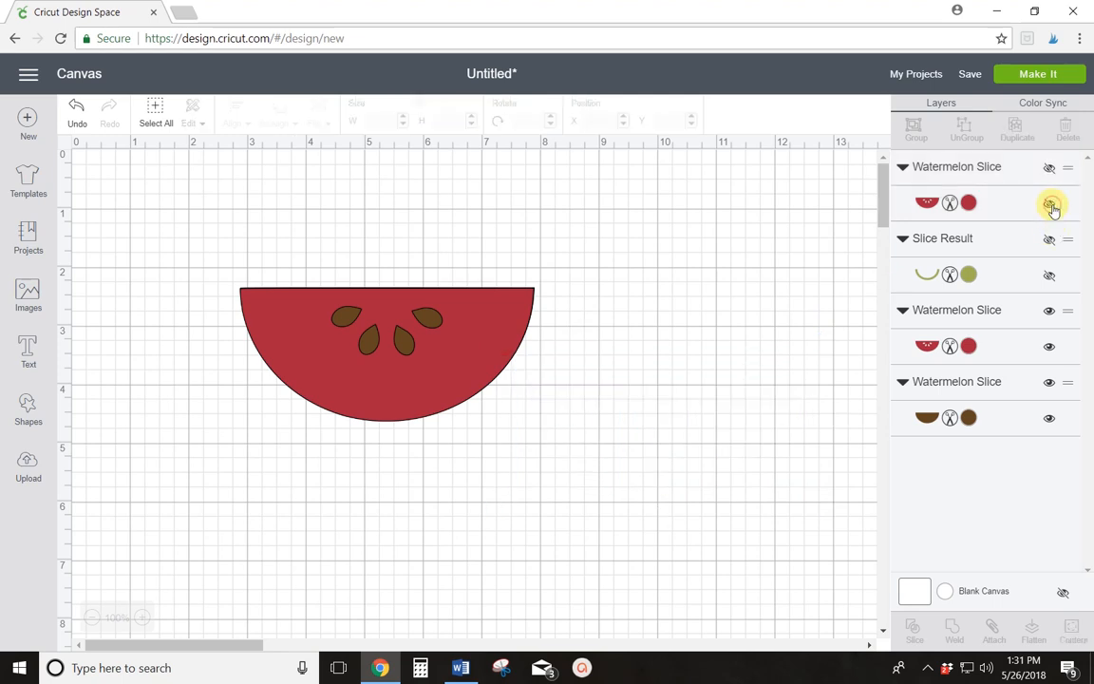
- Move the red layer down to about X 3.166, Y 4.154 and shrink the brown half-circle to about 3.827 by 1.738 inches
left_click_drag(448, 356, 470, 468)
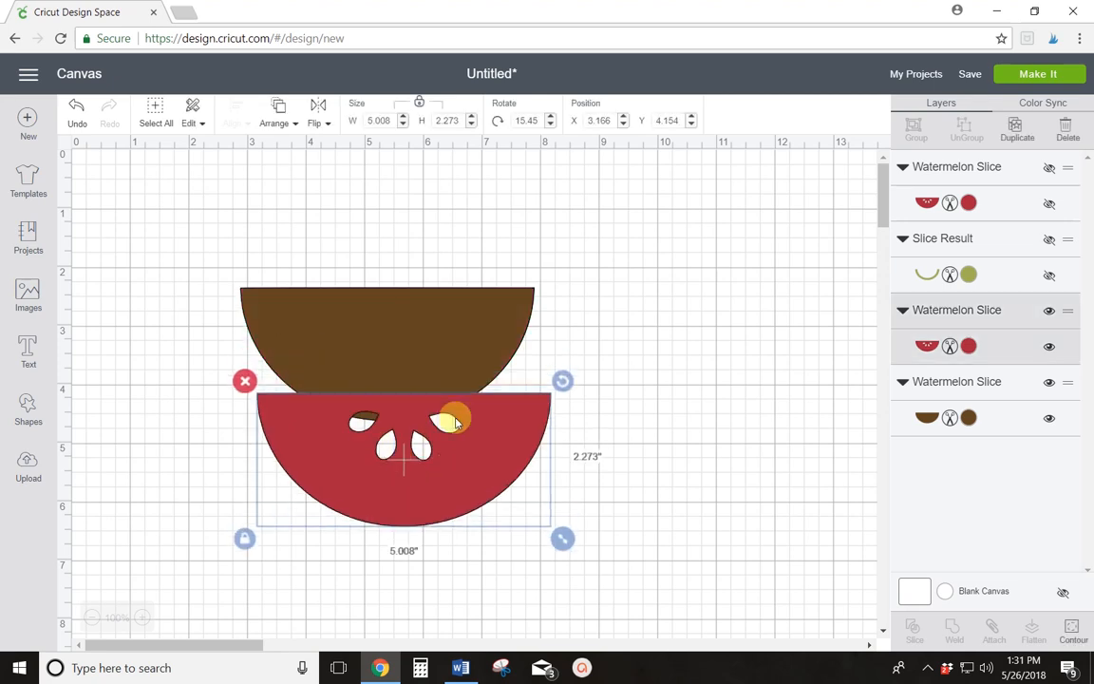
left_click(372, 334)
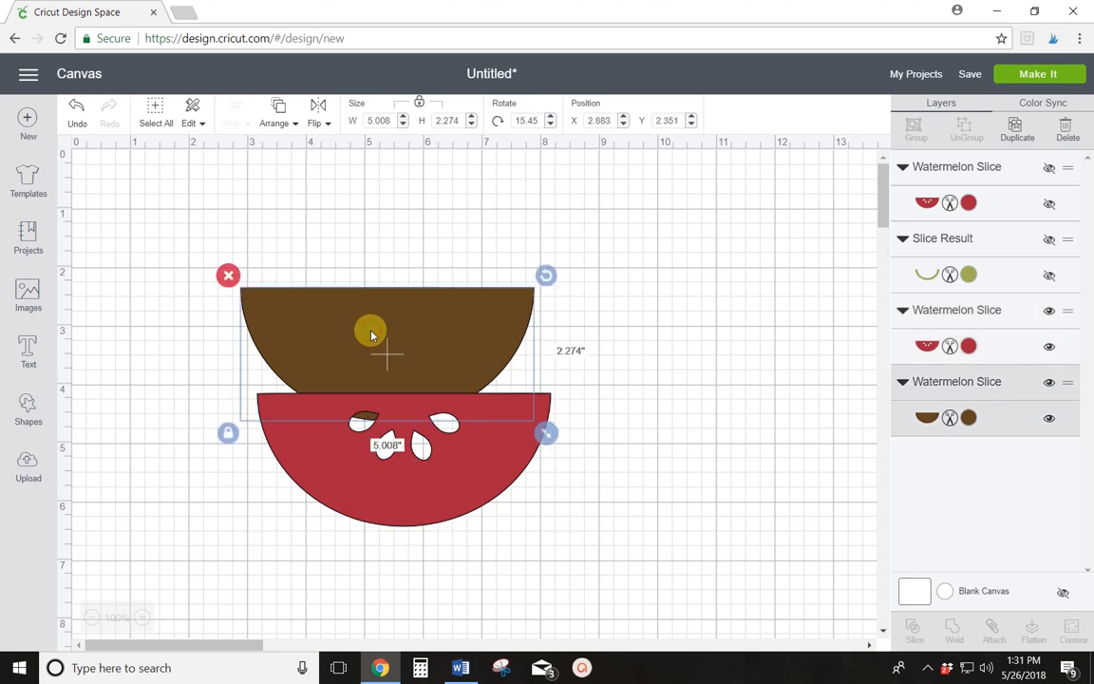
left_click_drag(505, 410, 475, 390)
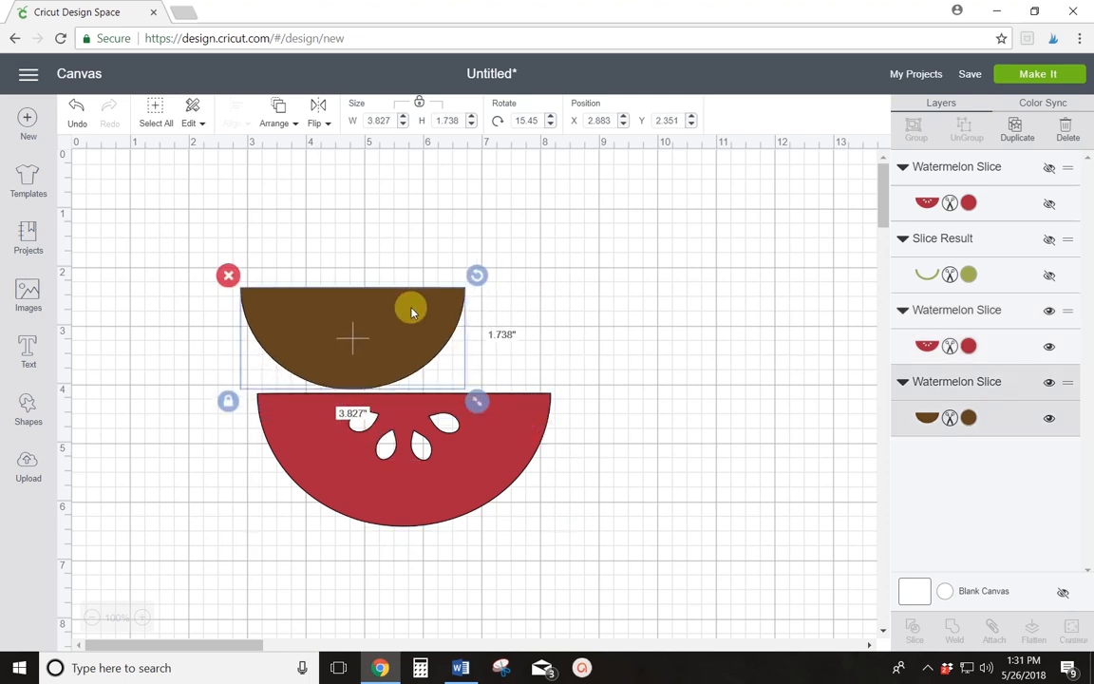
- Place the shrunken brown half-circle over the seed holes of the red layer, inside its outline, and slice the two shapes
left_click(464, 356)
left_click_drag(465, 356, 484, 432)
left_click(629, 431)
left_click_drag(320, 357, 519, 520)
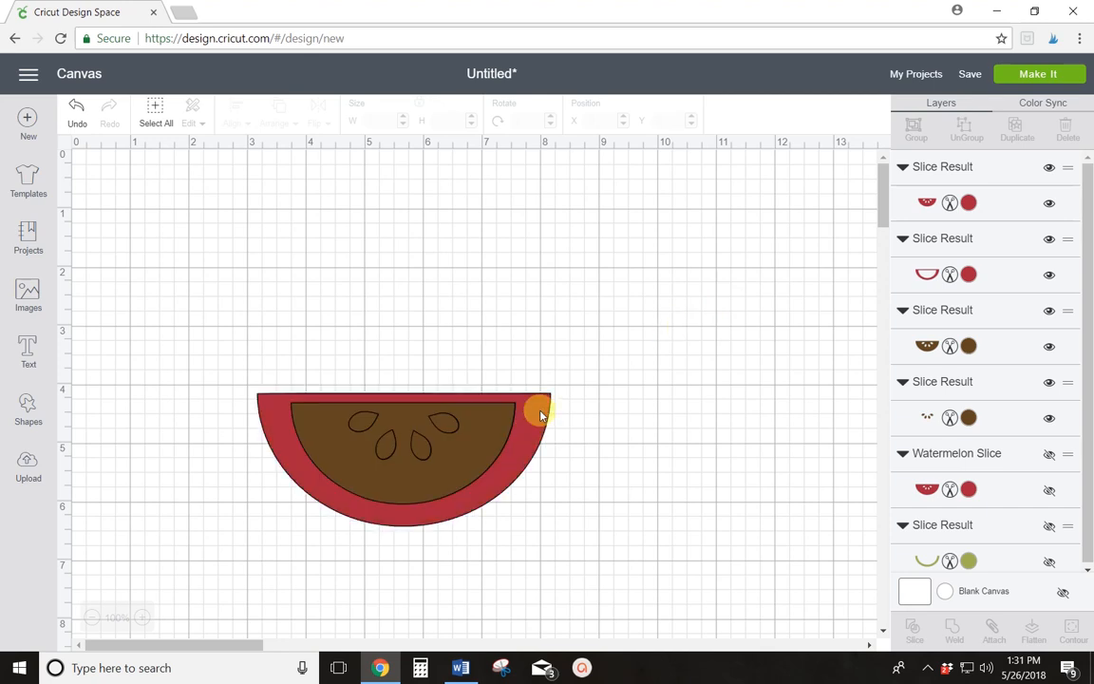
- Pull the red rim, the small red half-circle and the holed brown half-circle apart so the brown seeds stand alone
left_click_drag(615, 298, 783, 203)
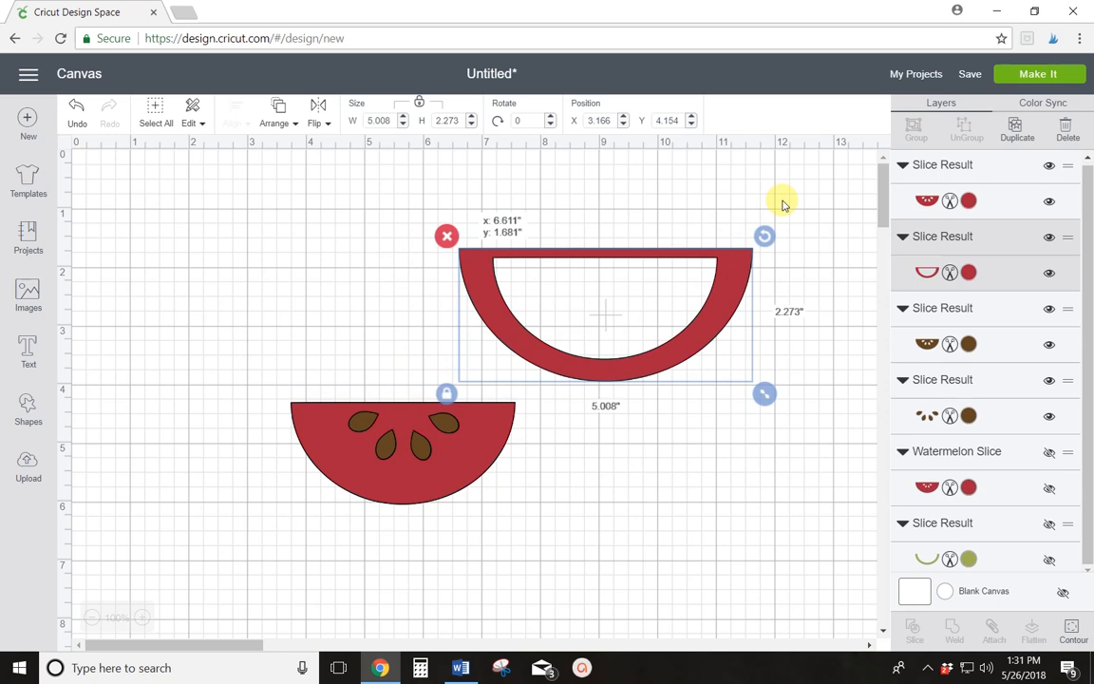
left_click_drag(448, 393, 266, 211)
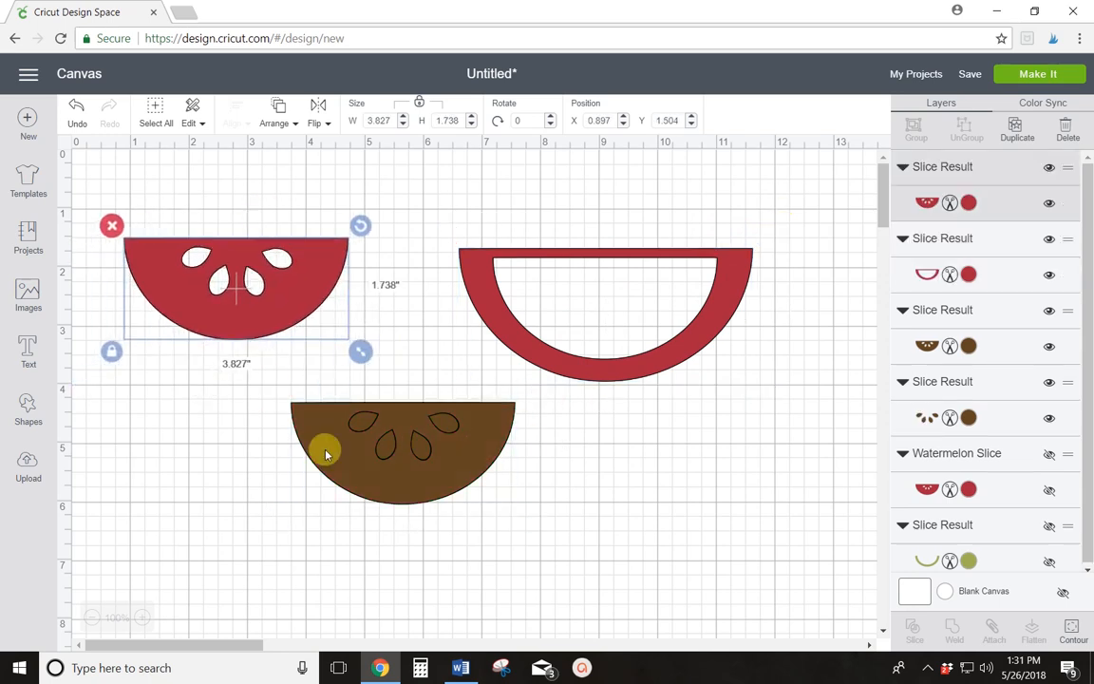
left_click_drag(641, 565, 695, 573)
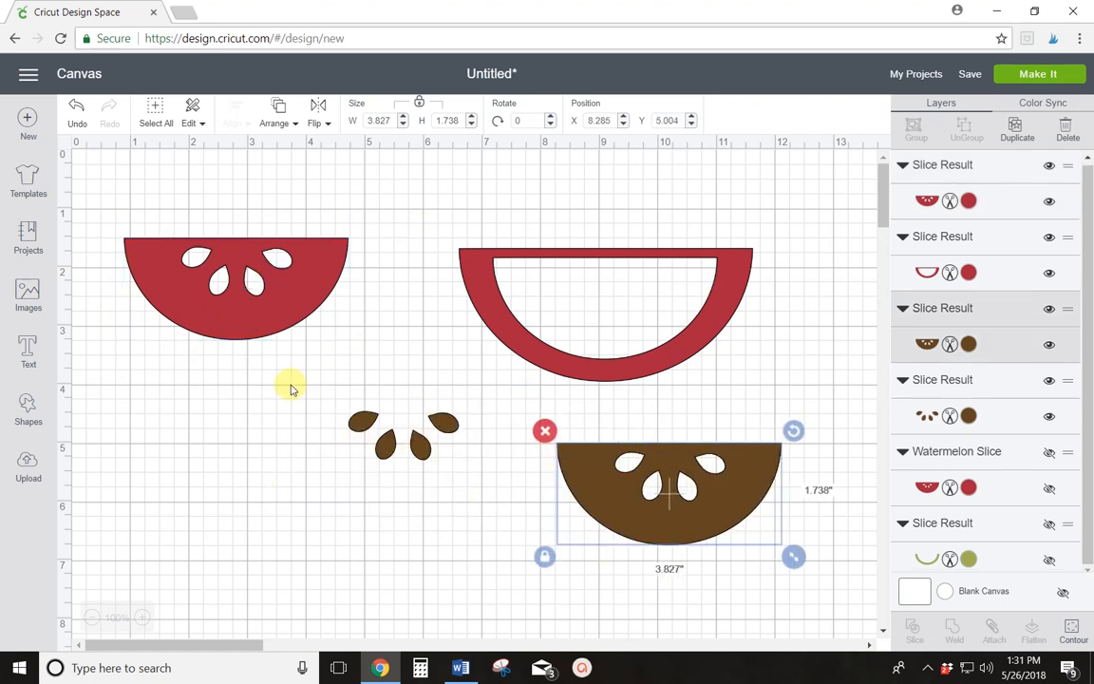
- Delete the holed brown half-circle, the red rim and the small red half-circle, keeping only the seeds
left_click(544, 433)
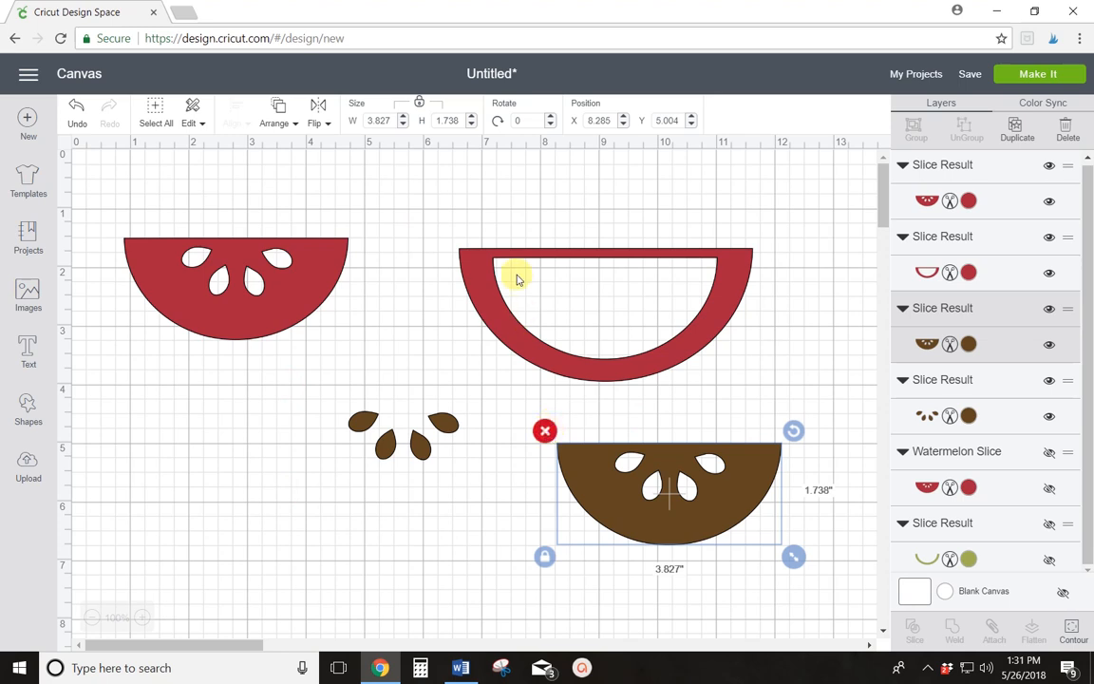
left_click(462, 252)
key("Delete")
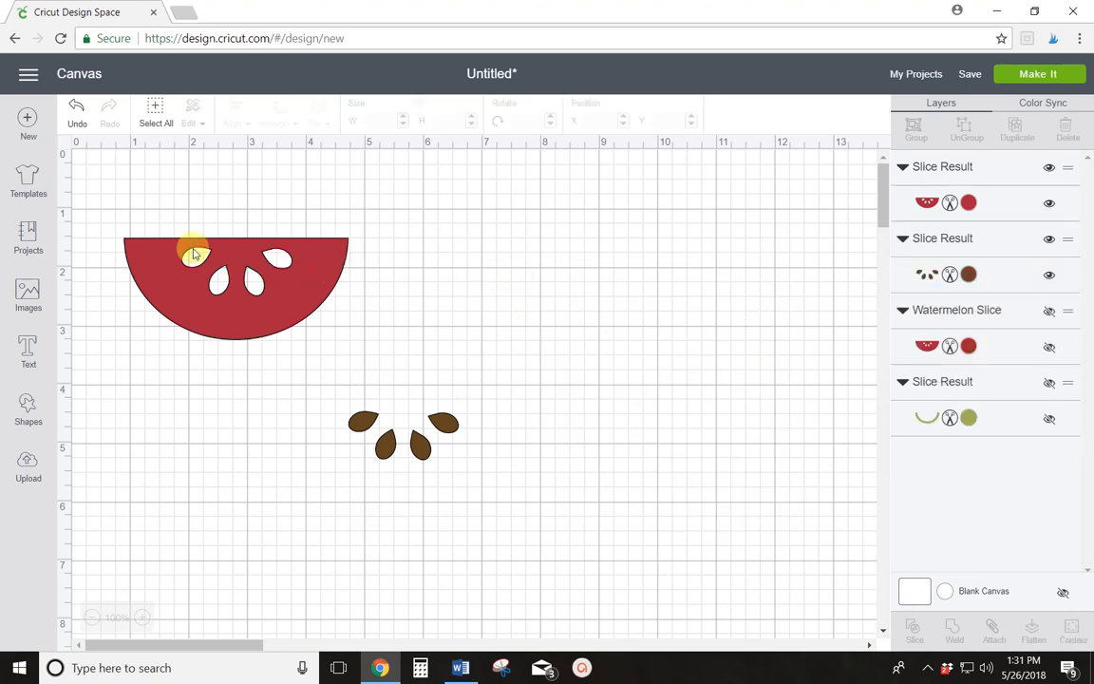
left_click(187, 252)
left_click(112, 224)
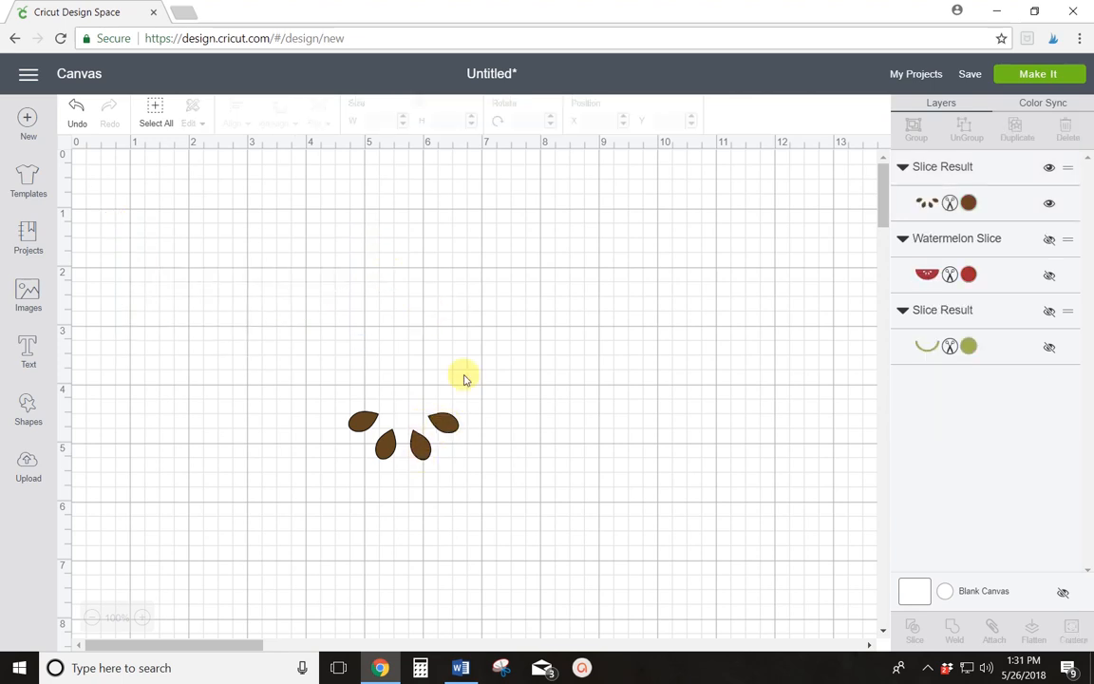
- Show the full red slice instead of the seeds and add a circle stretched to an oval of about 3.167 by 1.569 inches
left_click(1051, 203)
left_click(1050, 276)
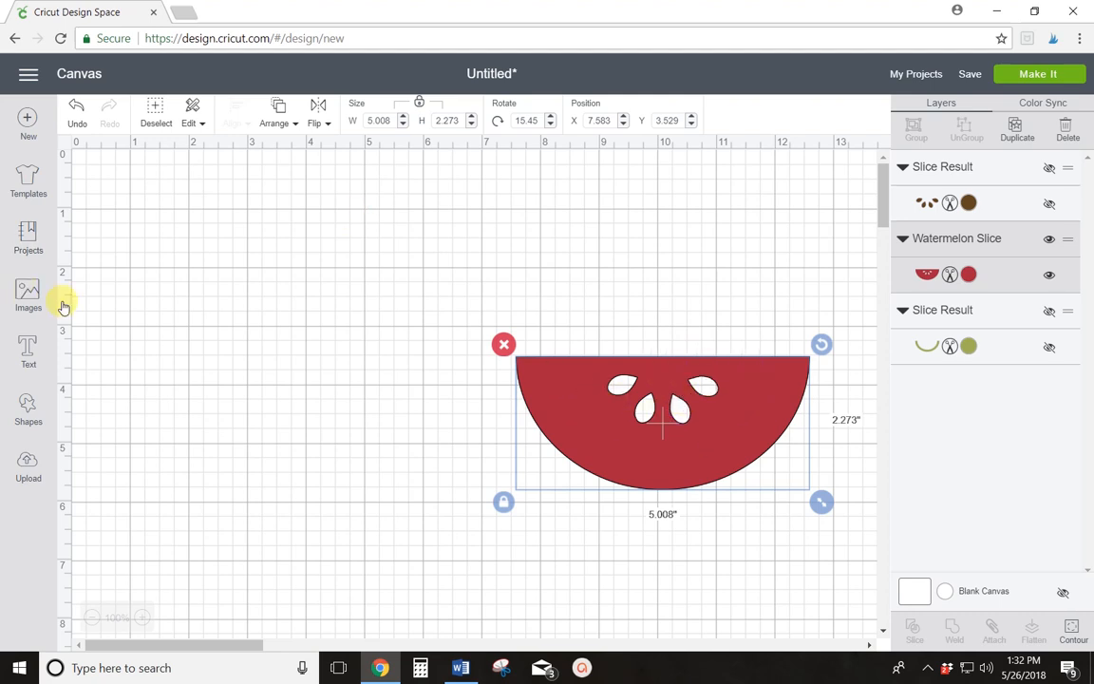
left_click(25, 409)
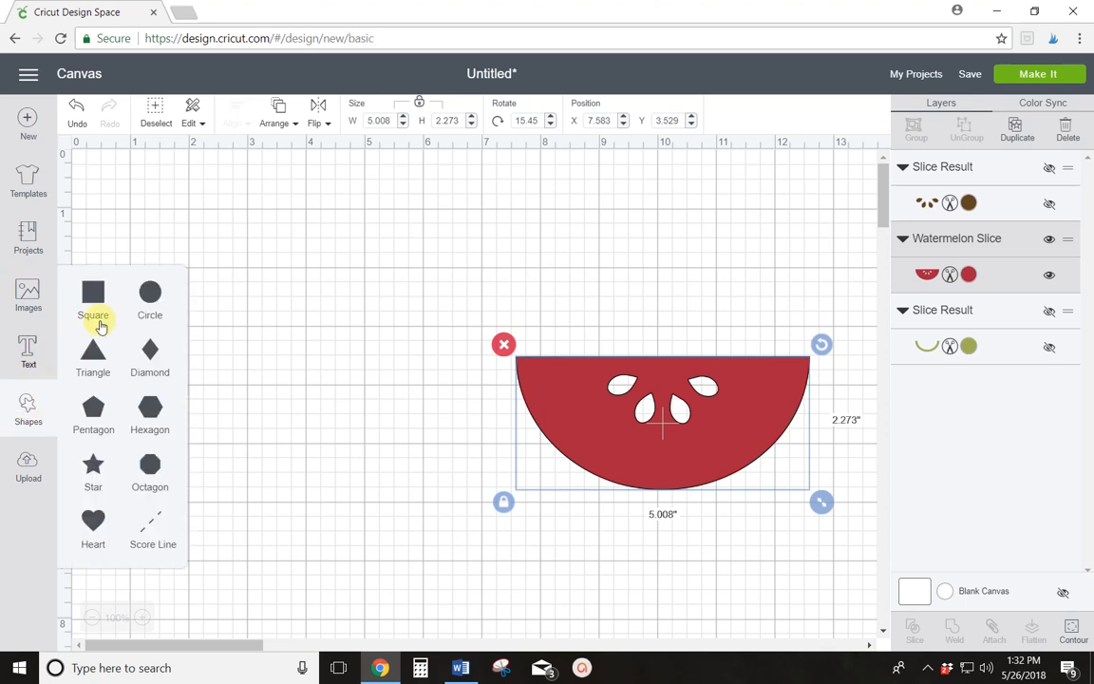
left_click(149, 297)
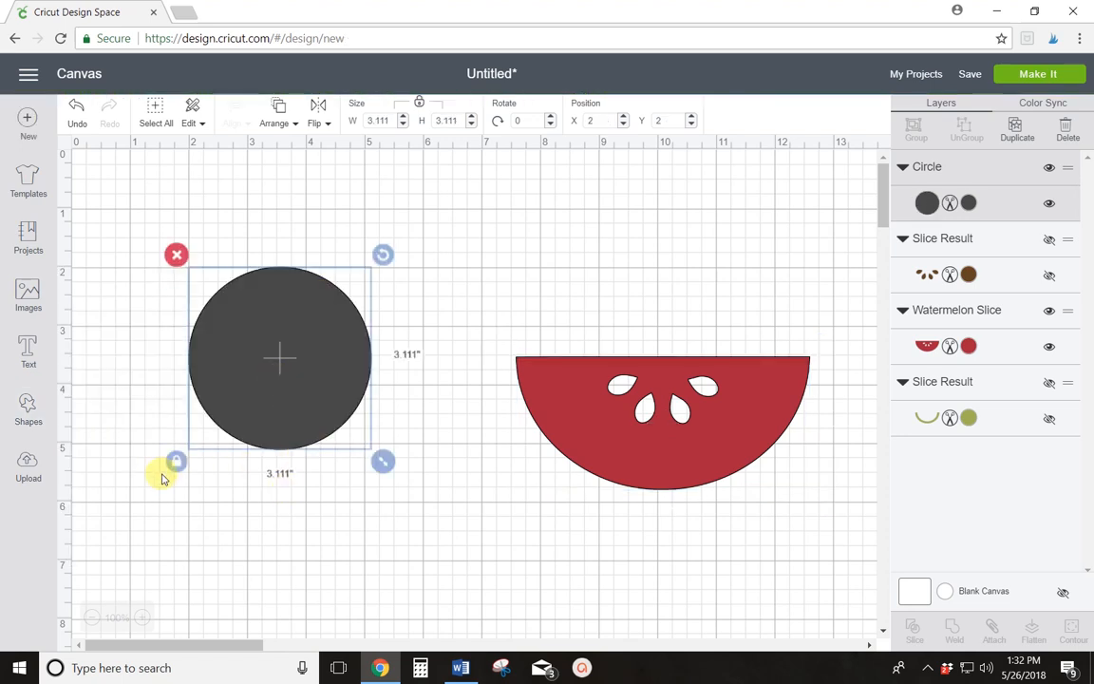
left_click(176, 463)
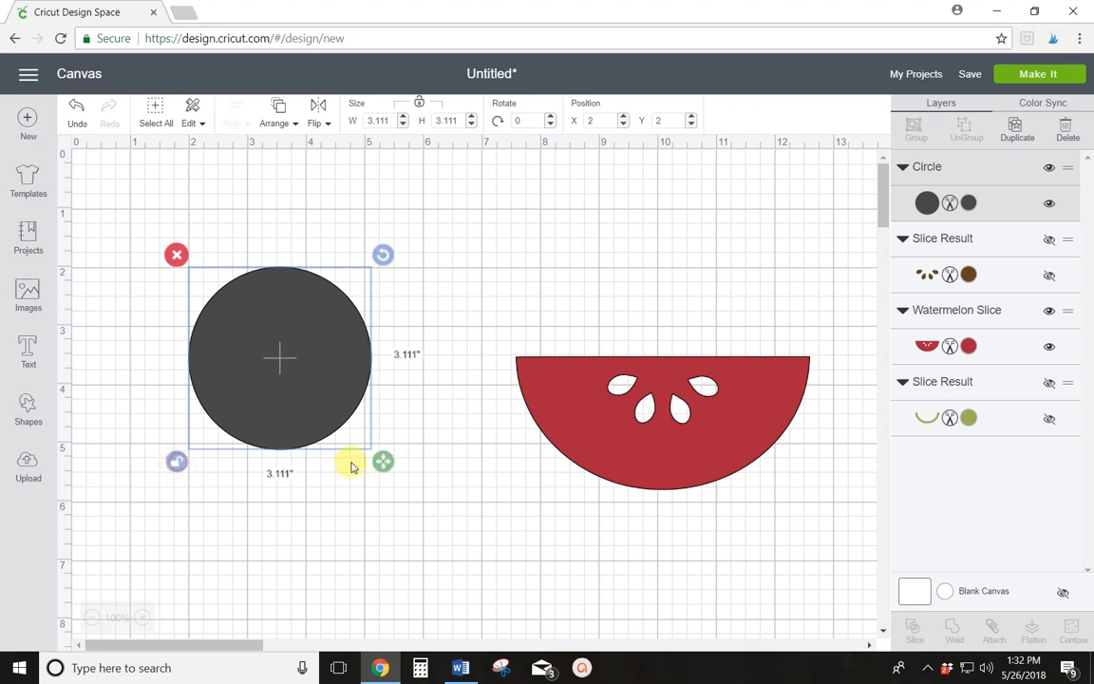
left_click_drag(382, 463, 386, 380)
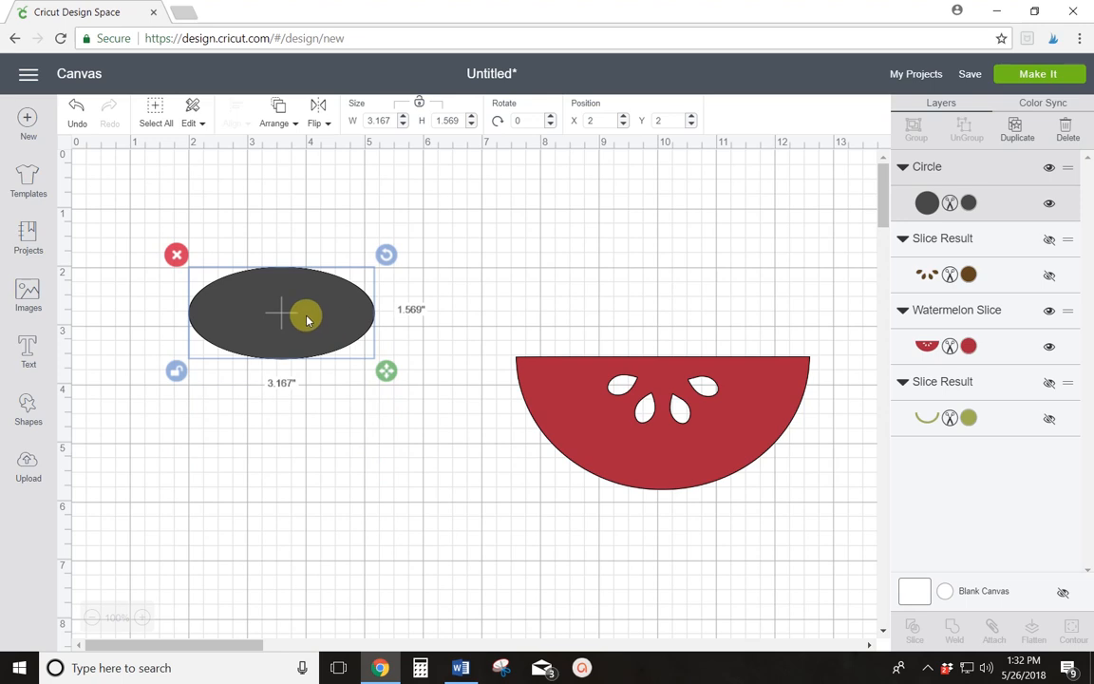
- Cover the red slice's seed holes with the oval at about X 8.625, Y 3.694 and weld both shapes together
left_click_drag(307, 319, 711, 433)
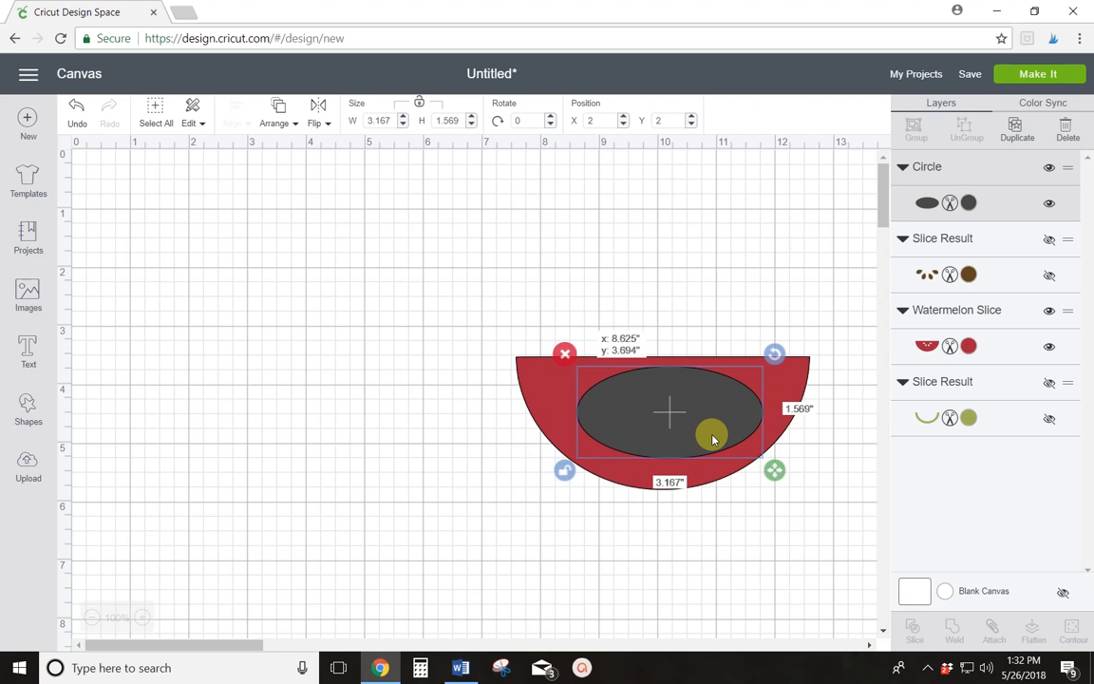
left_click(666, 291)
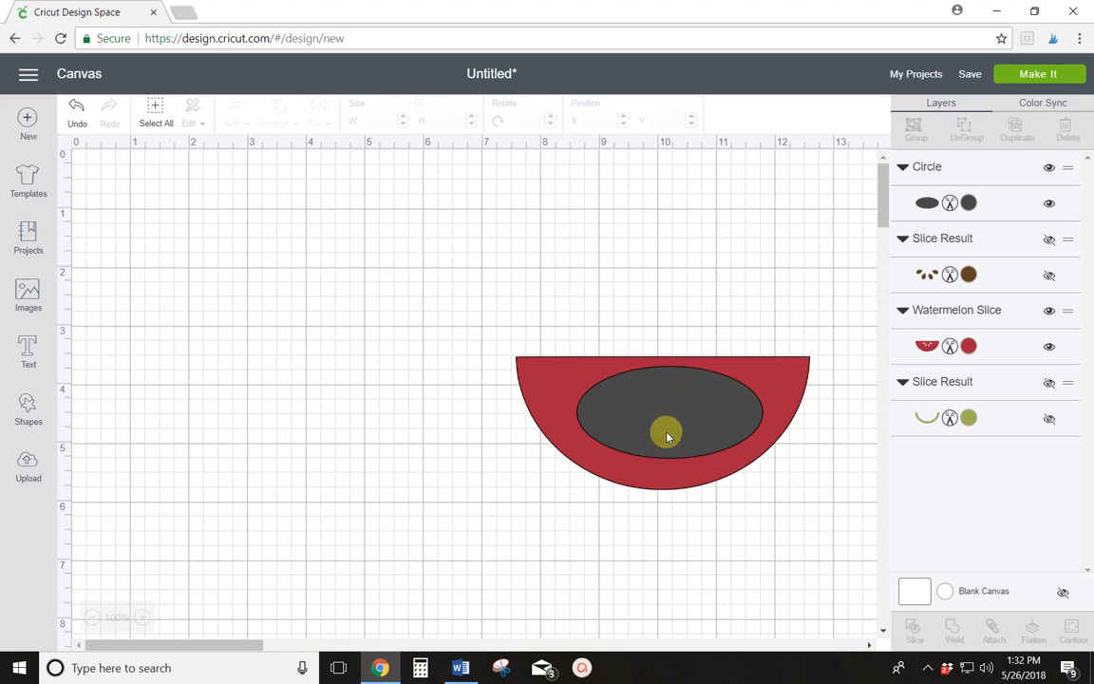
left_click_drag(579, 308, 784, 494)
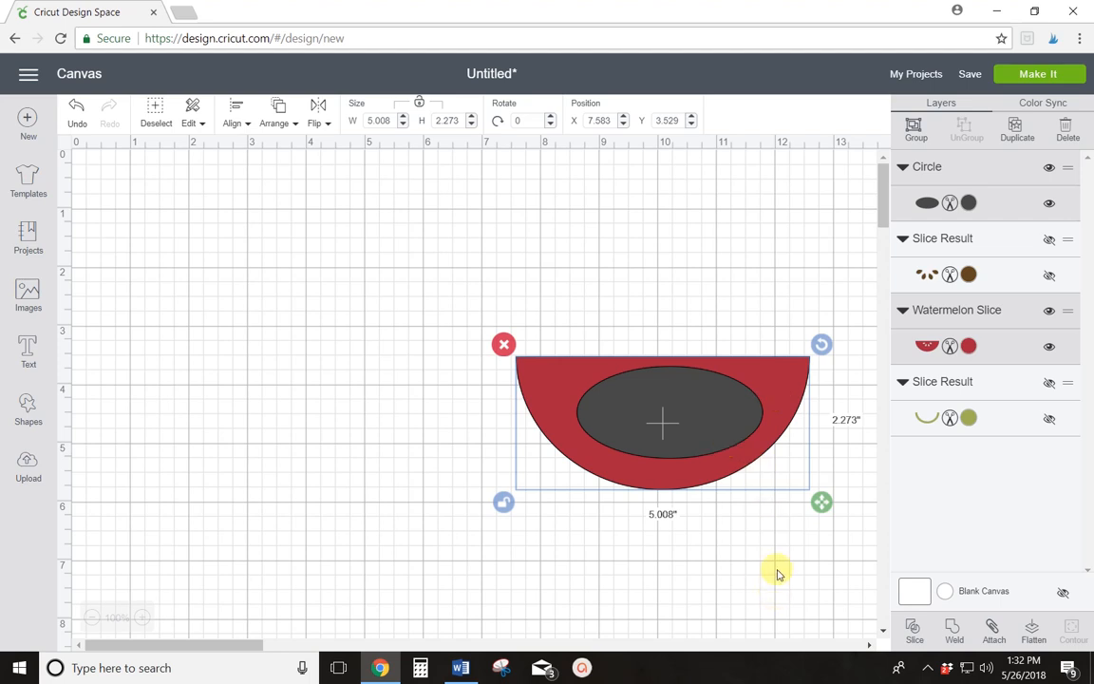
left_click(954, 630)
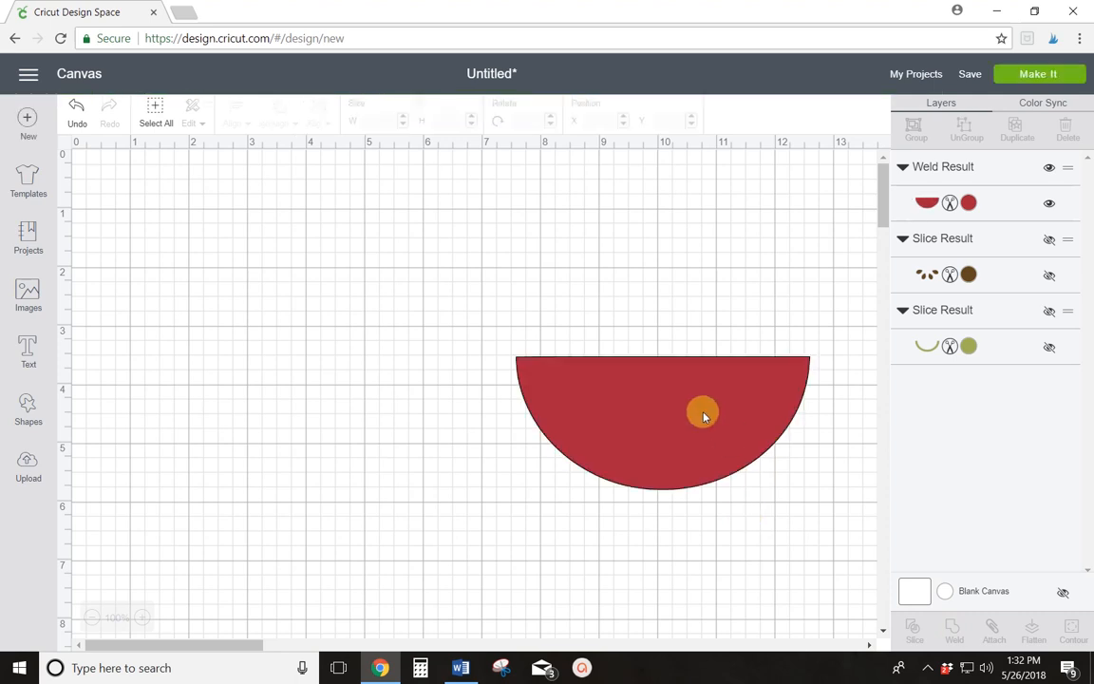
- Move the welded red half-circle toward the middle of the canvas and show the seeds layer
left_click_drag(719, 414, 296, 291)
left_click(836, 171)
left_click(1051, 276)
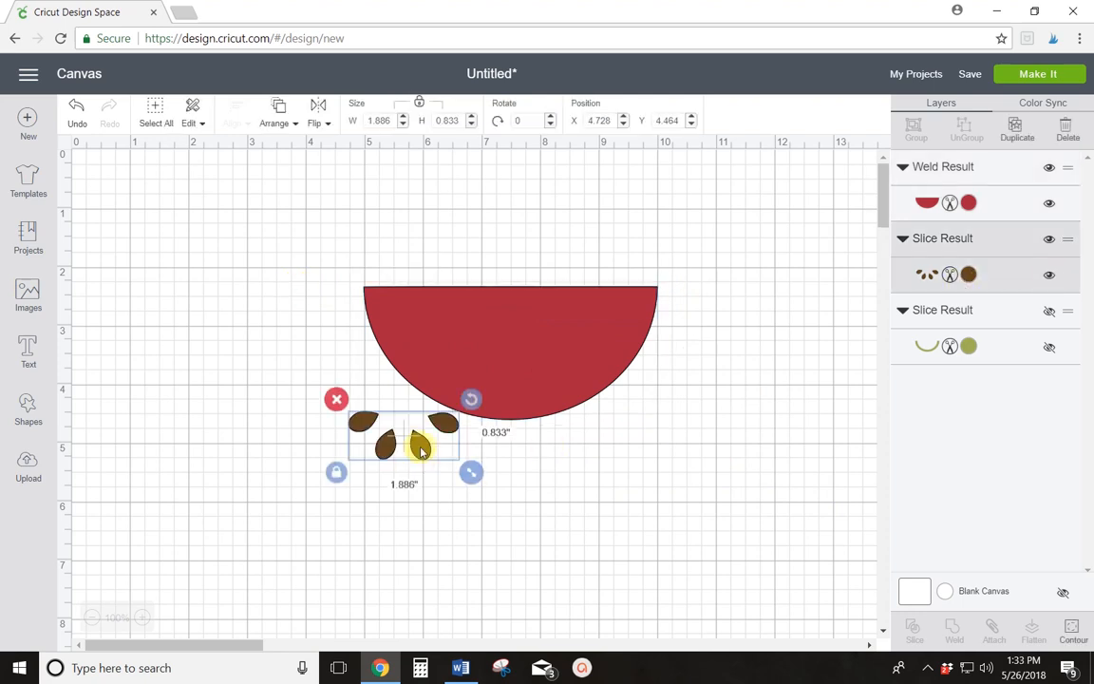
- Move the seeds onto the red half-circle at about X 6.548, Y 2.673 and bring them to the front
left_click_drag(427, 411, 528, 346)
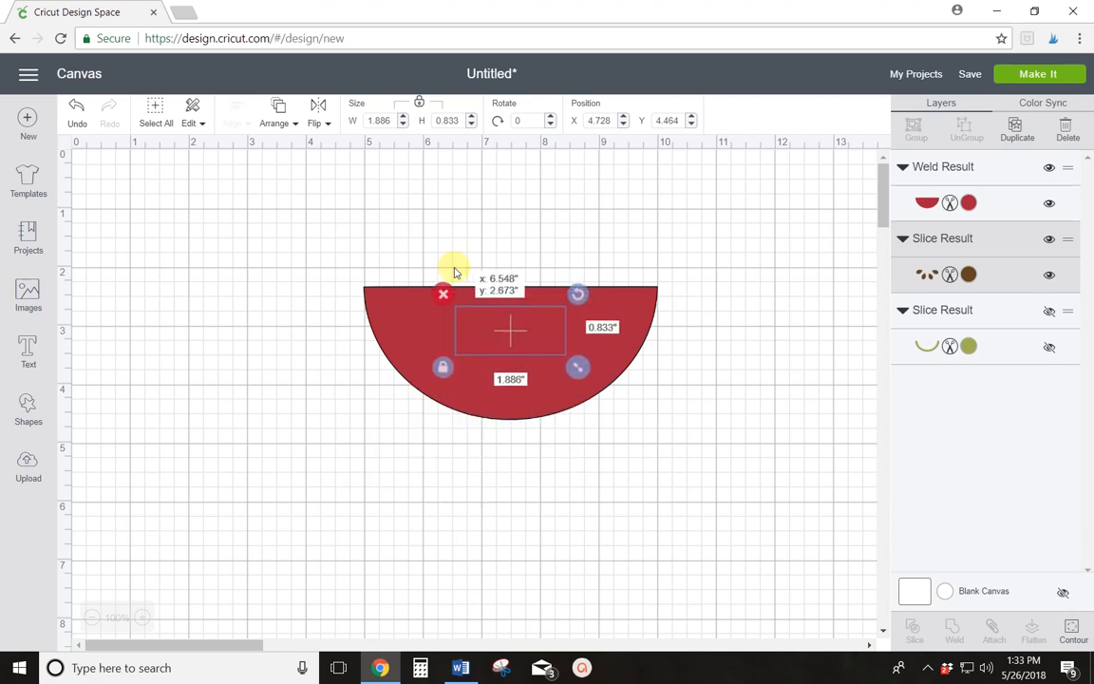
left_click(273, 126)
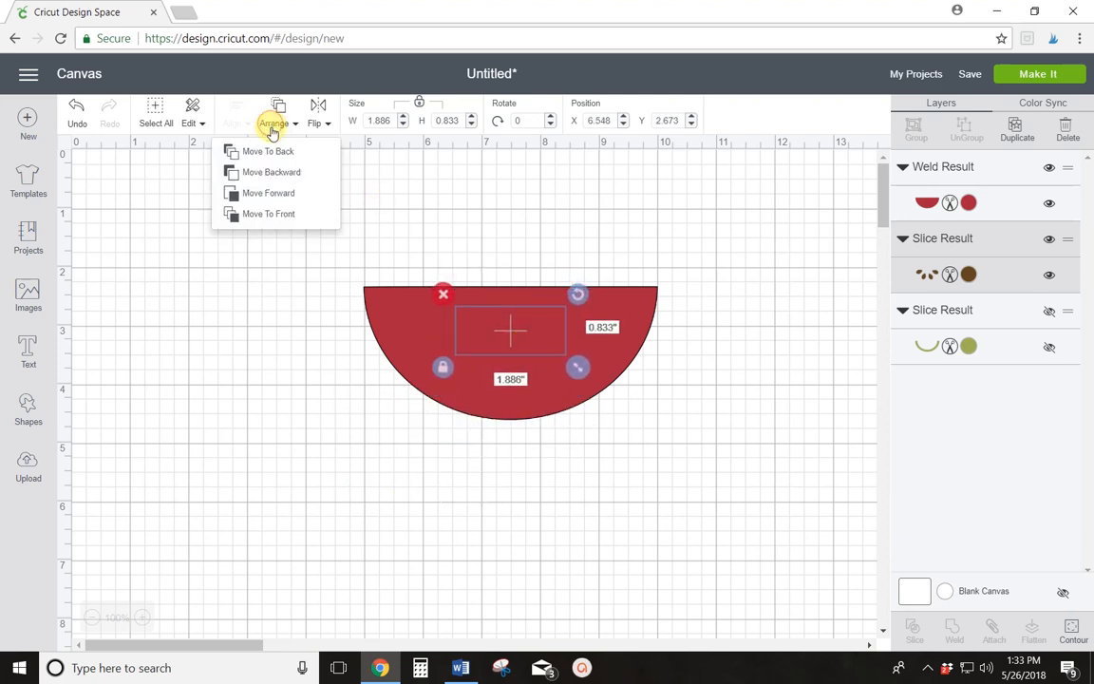
left_click(248, 214)
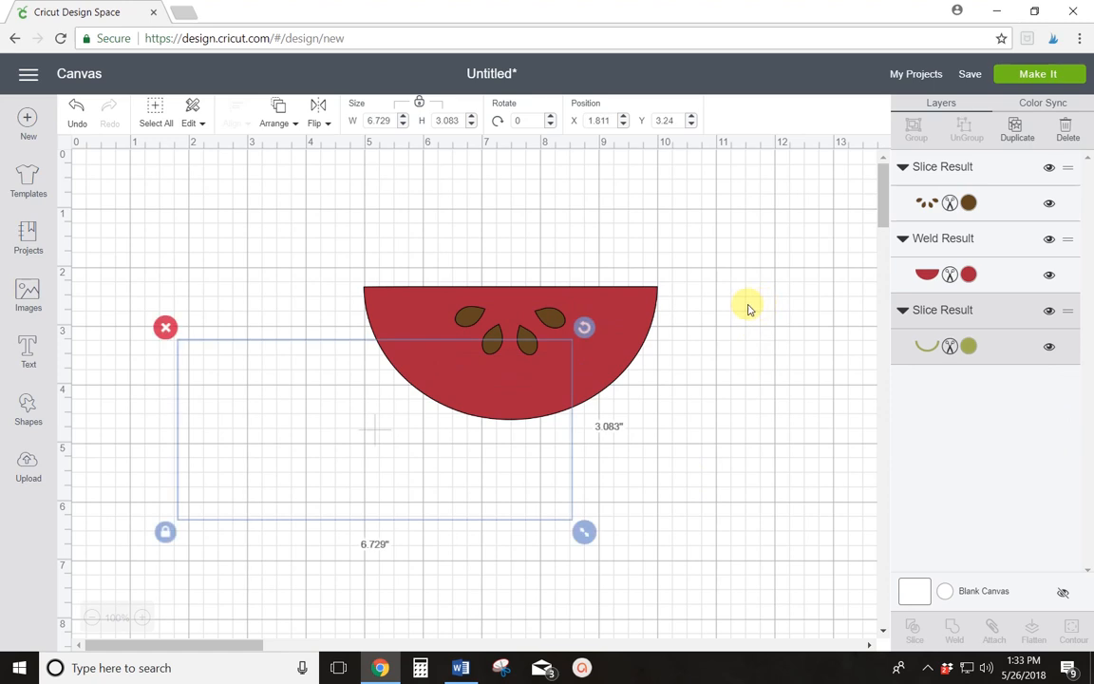
- Fit the green rind around the red flesh at about X 4.172, Y 2.323 and recolor the seeds black
left_click_drag(435, 498, 581, 446)
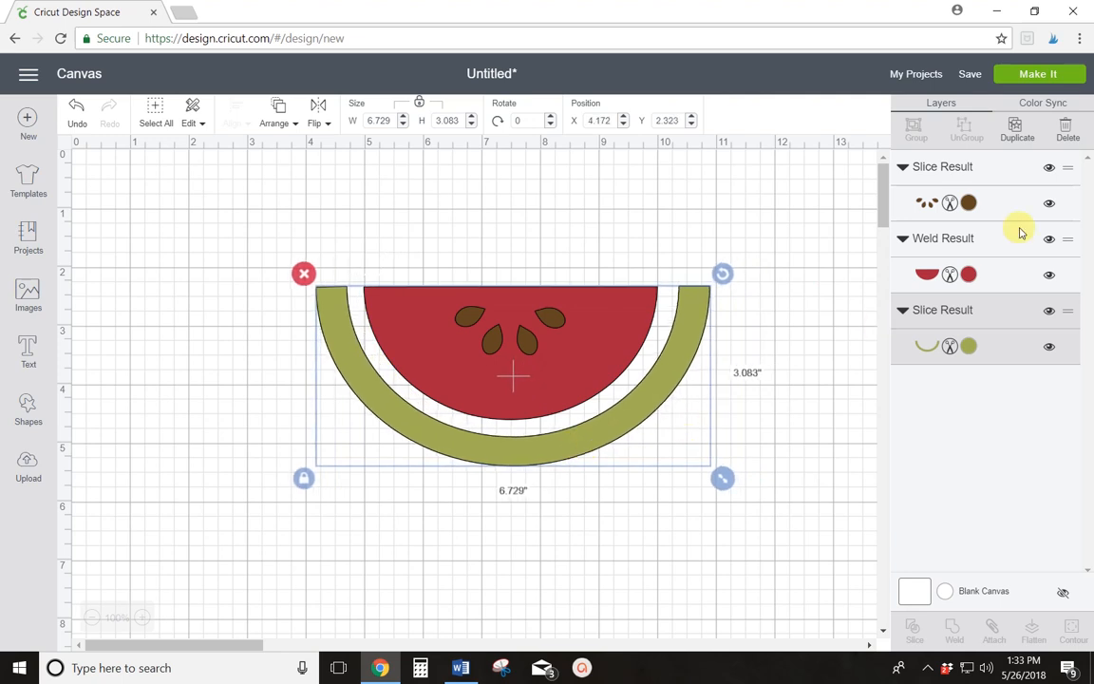
left_click(969, 203)
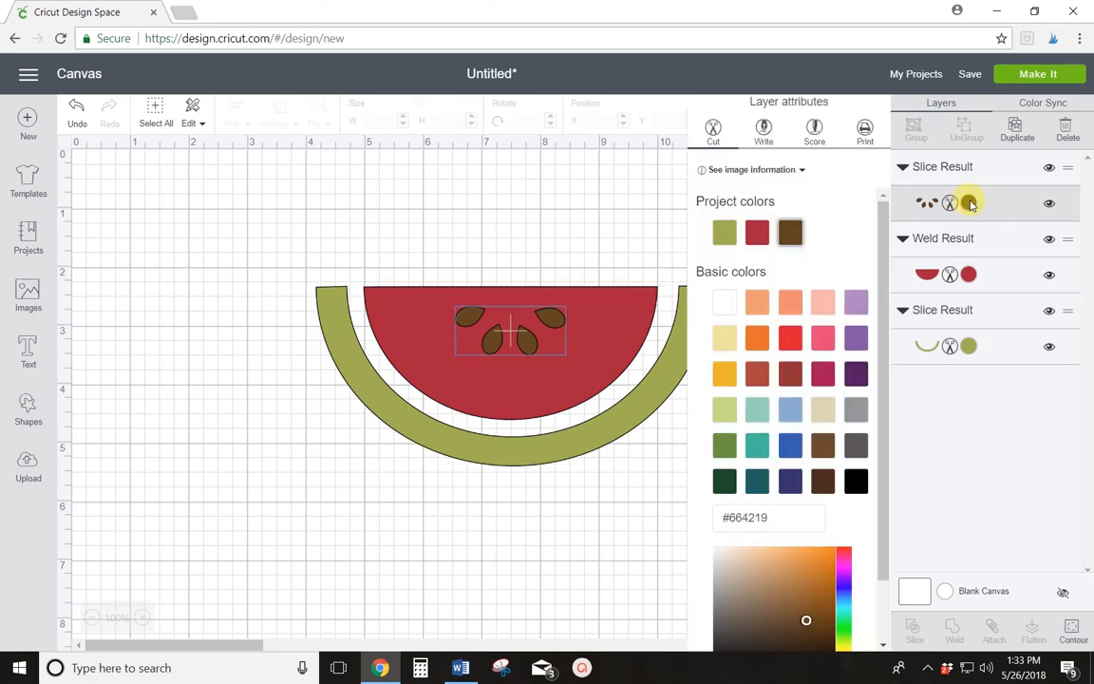
left_click(857, 483)
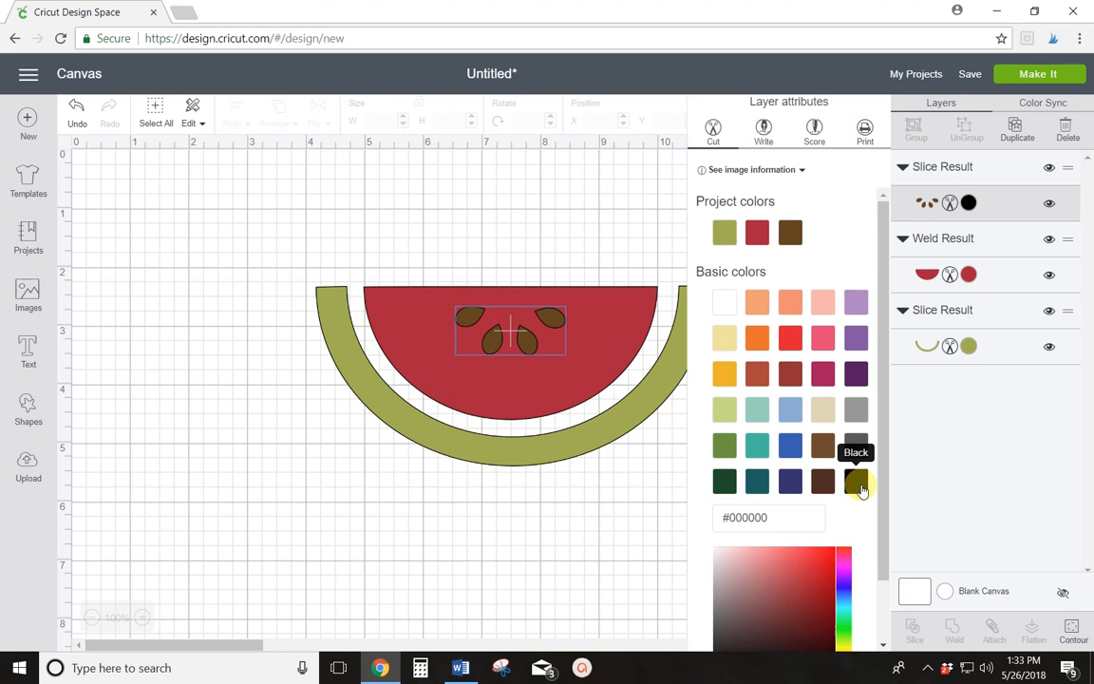
left_click(647, 527)
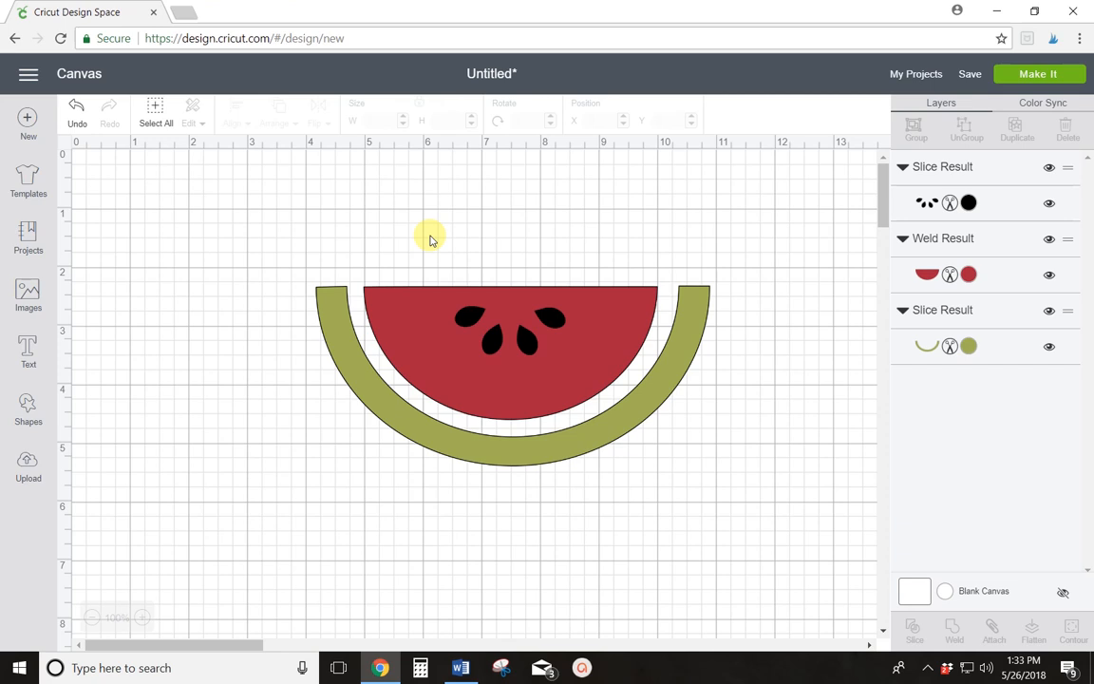
- Delete the black seeds and hide the green rind, leaving only the solid red half-circle on show
left_click(550, 322)
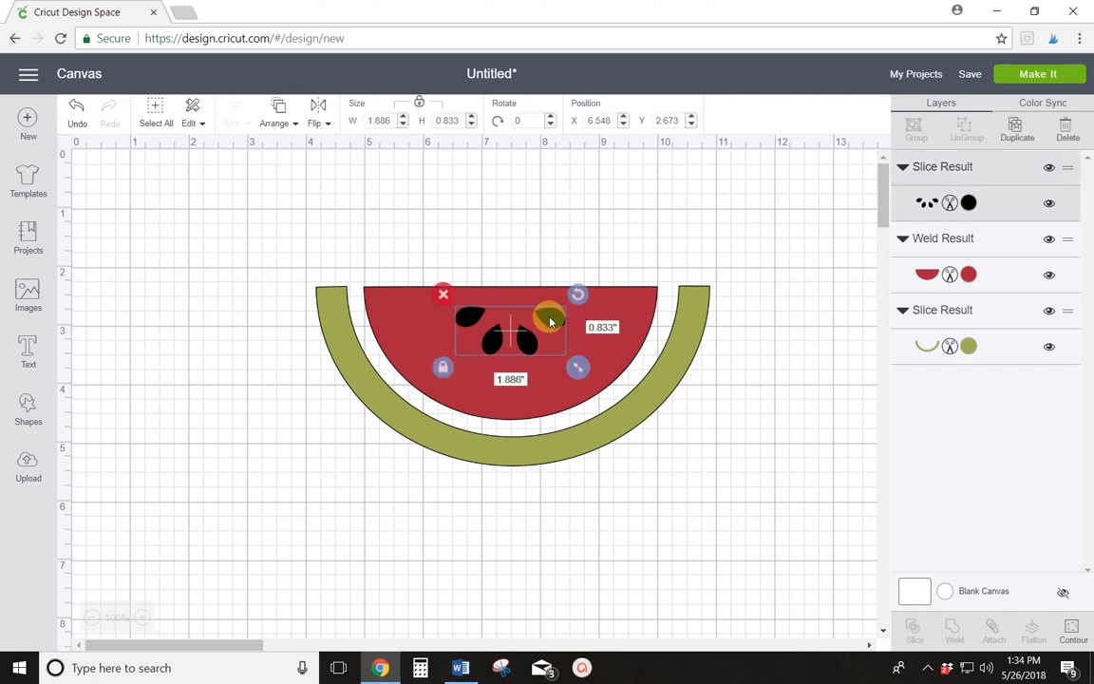
left_click(443, 295)
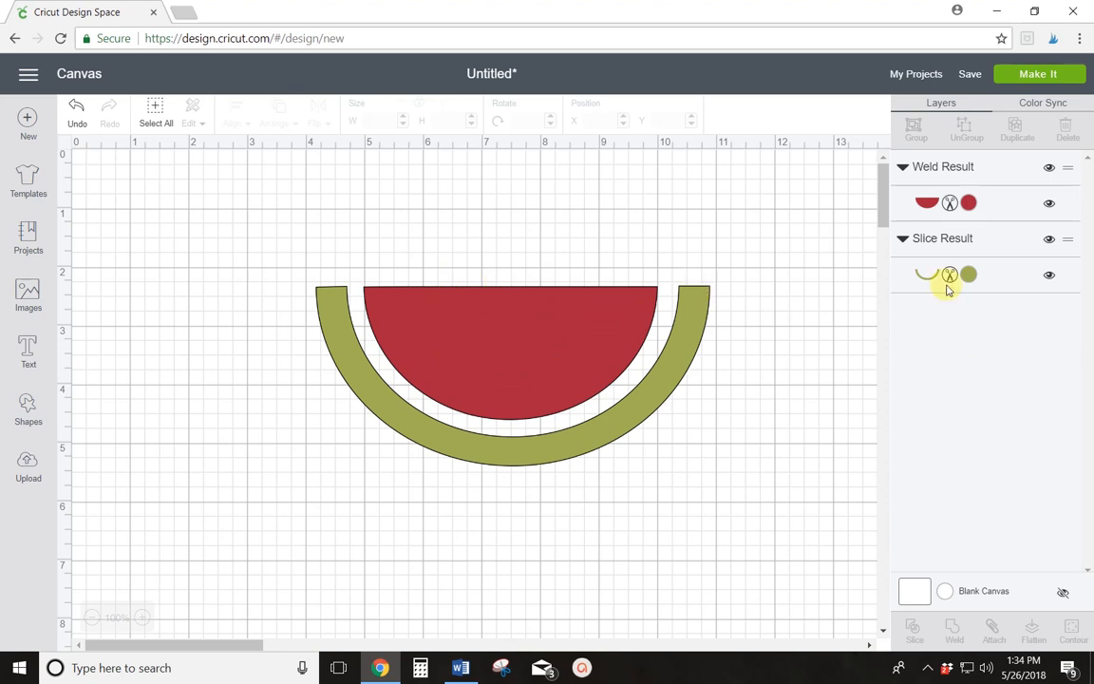
left_click(1051, 275)
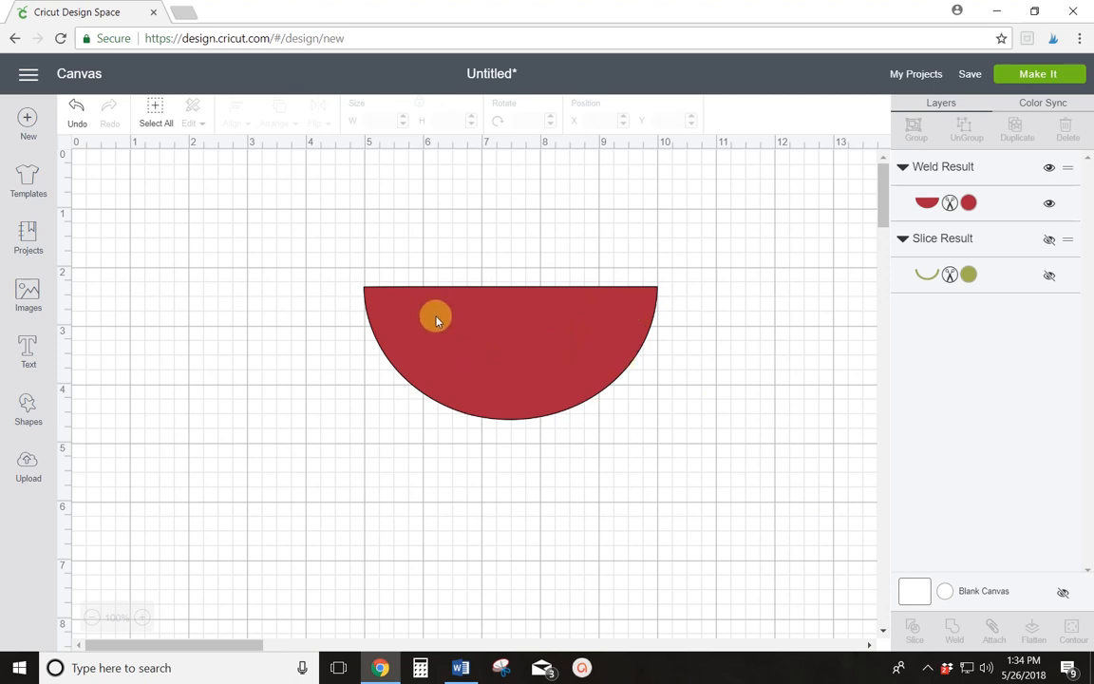
- Add the text "melon" below the red half-circle
left_click(27, 353)
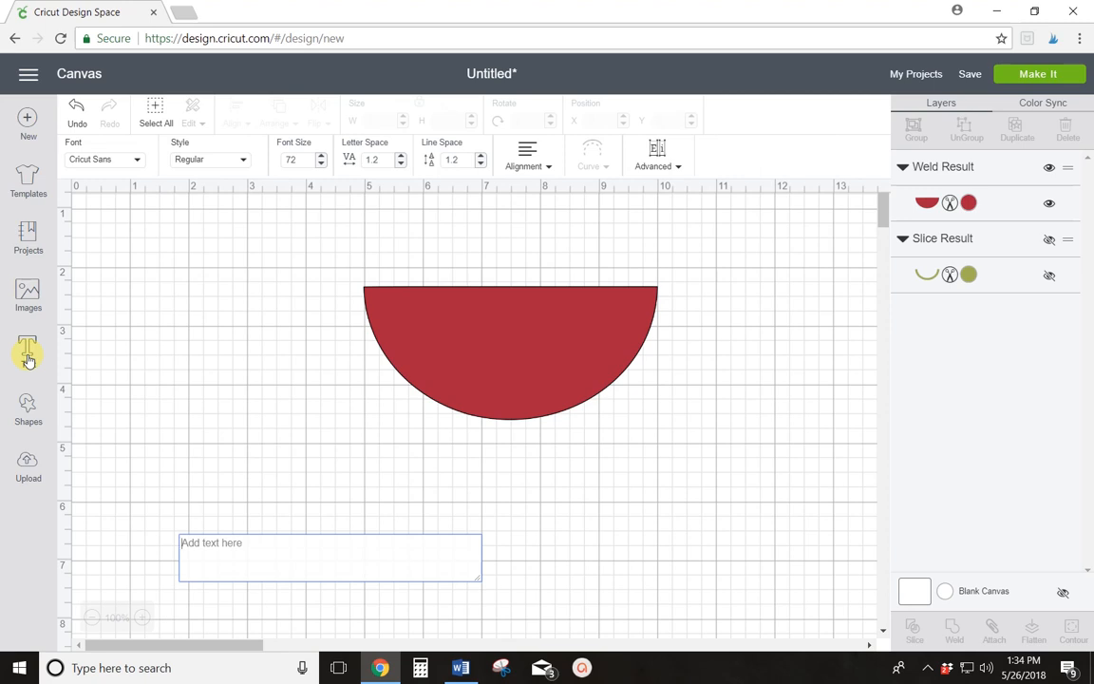
type("melon")
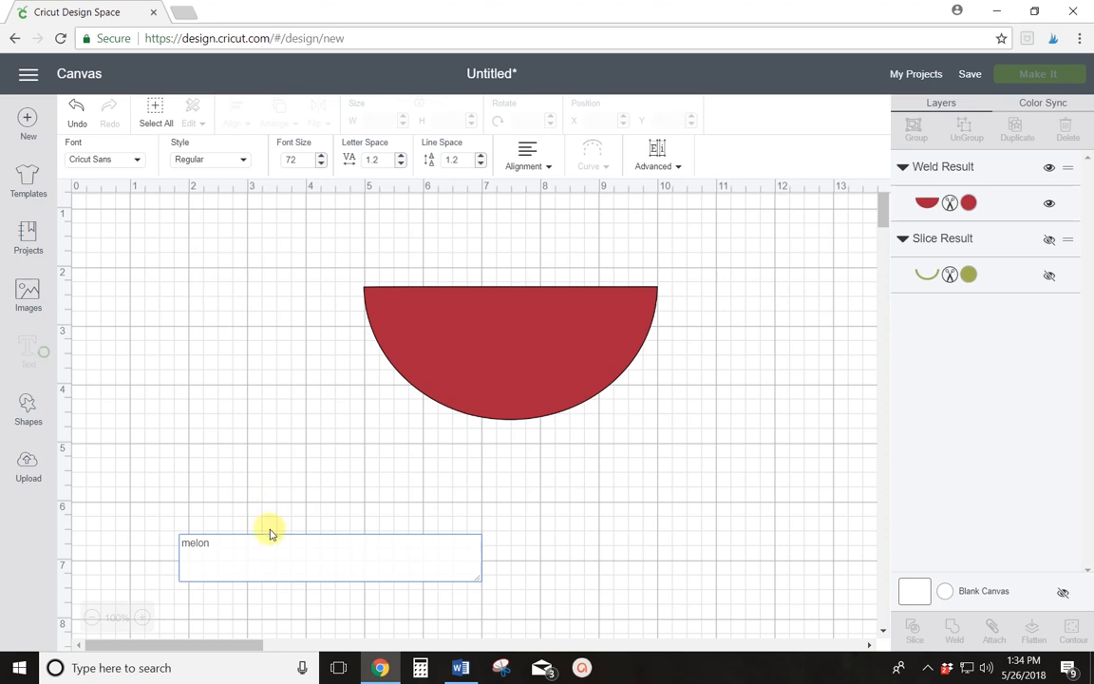
left_click(264, 477)
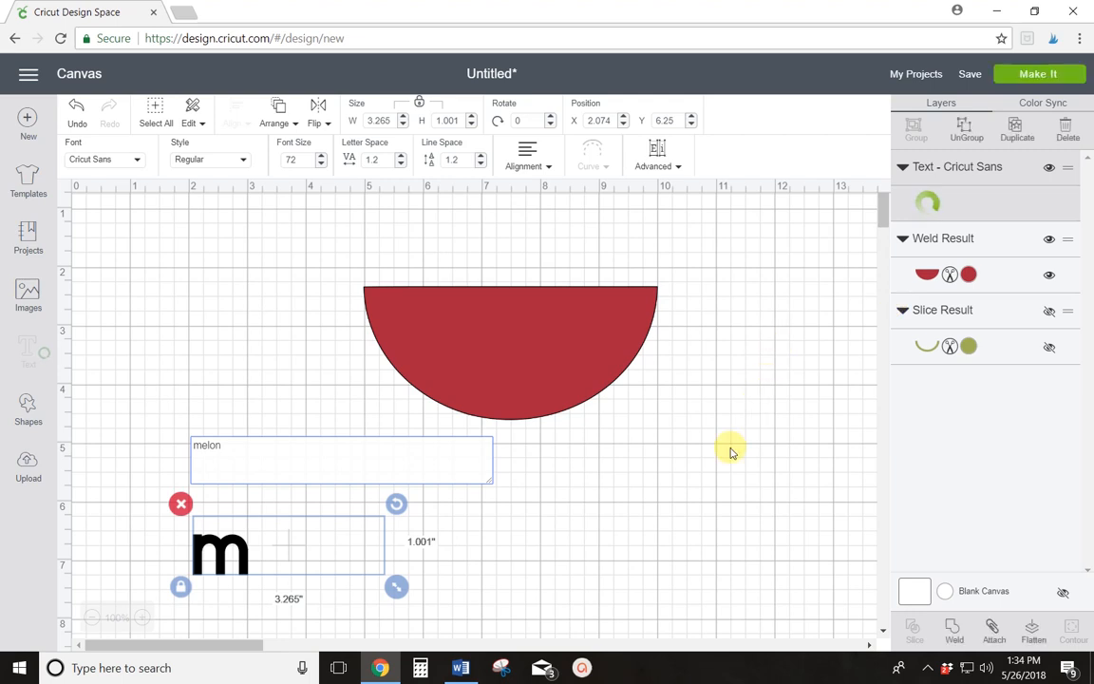
left_click(184, 317)
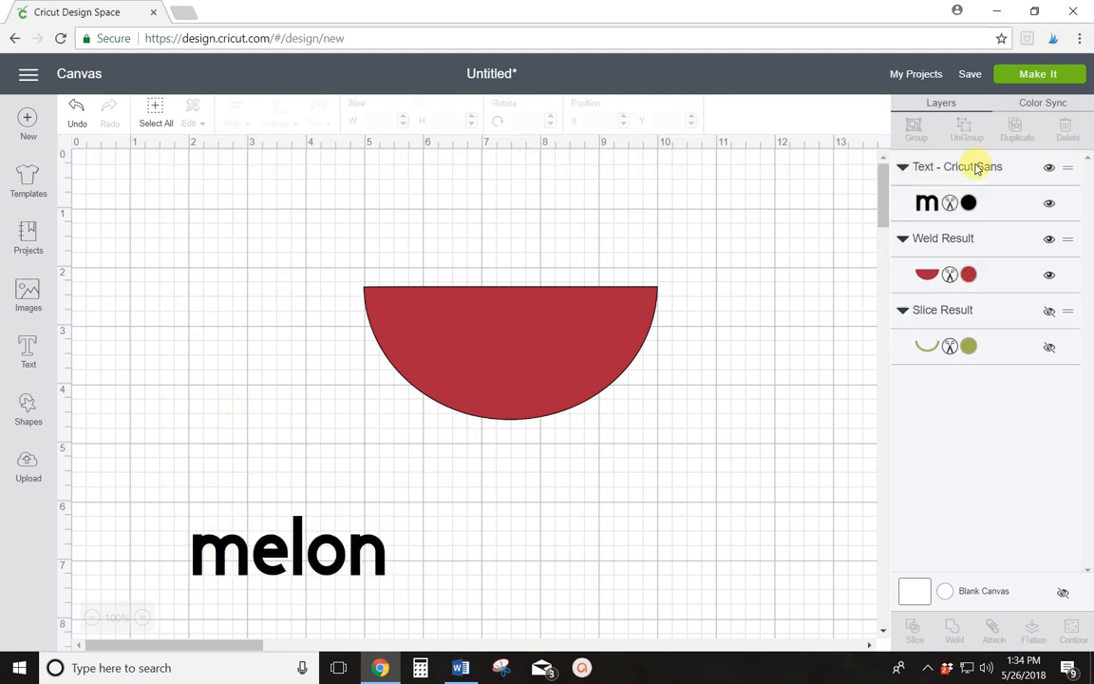
- Change the "melon" text's font to Watermelon Script Demo and move it onto the red half-circle at about X 5.931, Y 2.654
left_click(381, 561)
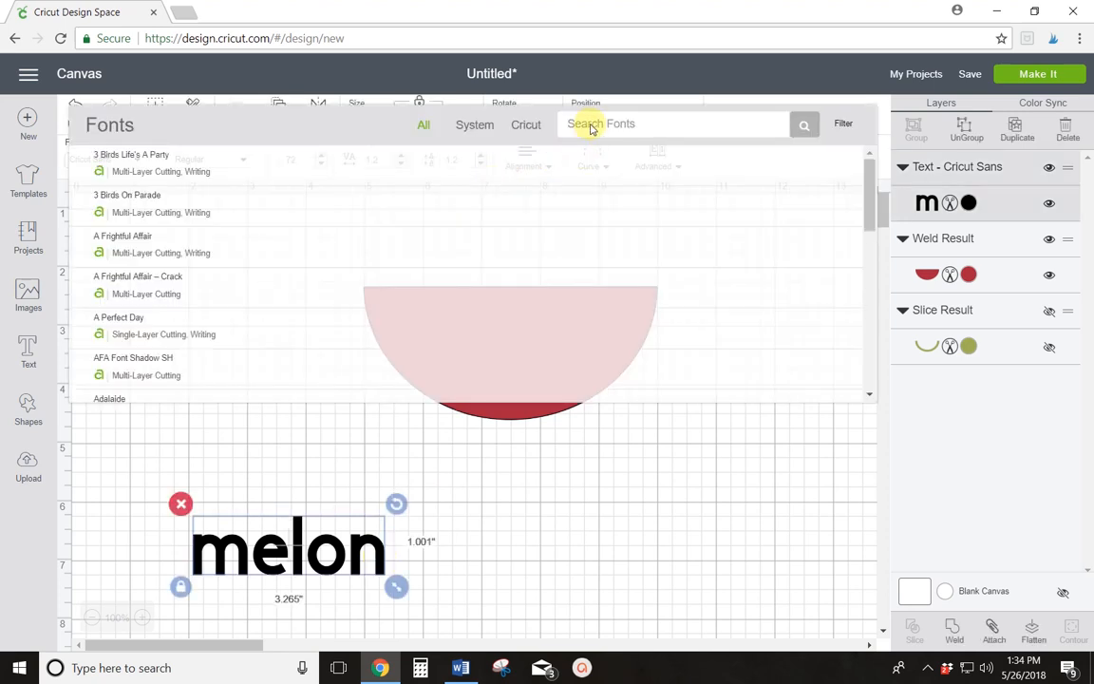
left_click(590, 126)
type("wate")
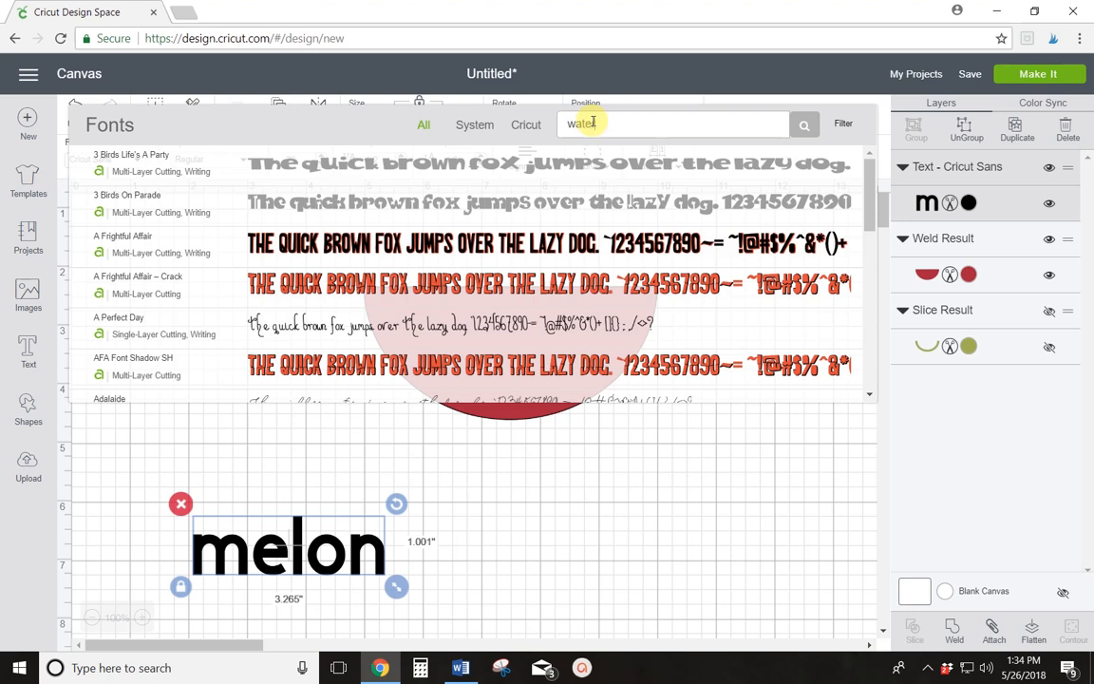
type("r")
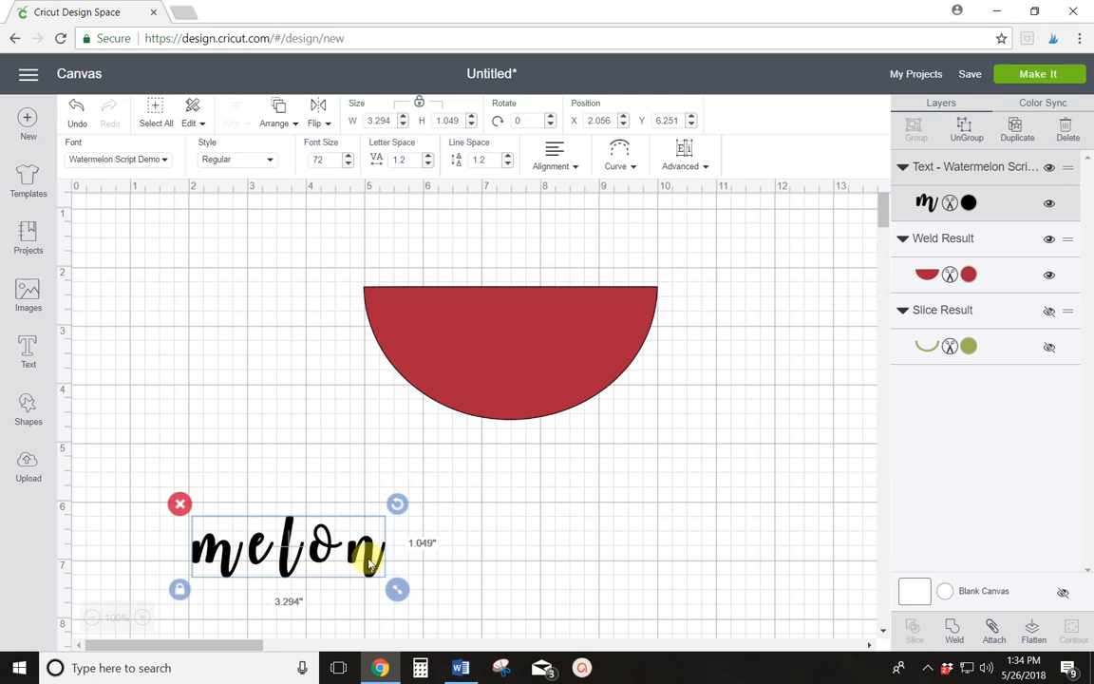
left_click_drag(371, 562, 597, 353)
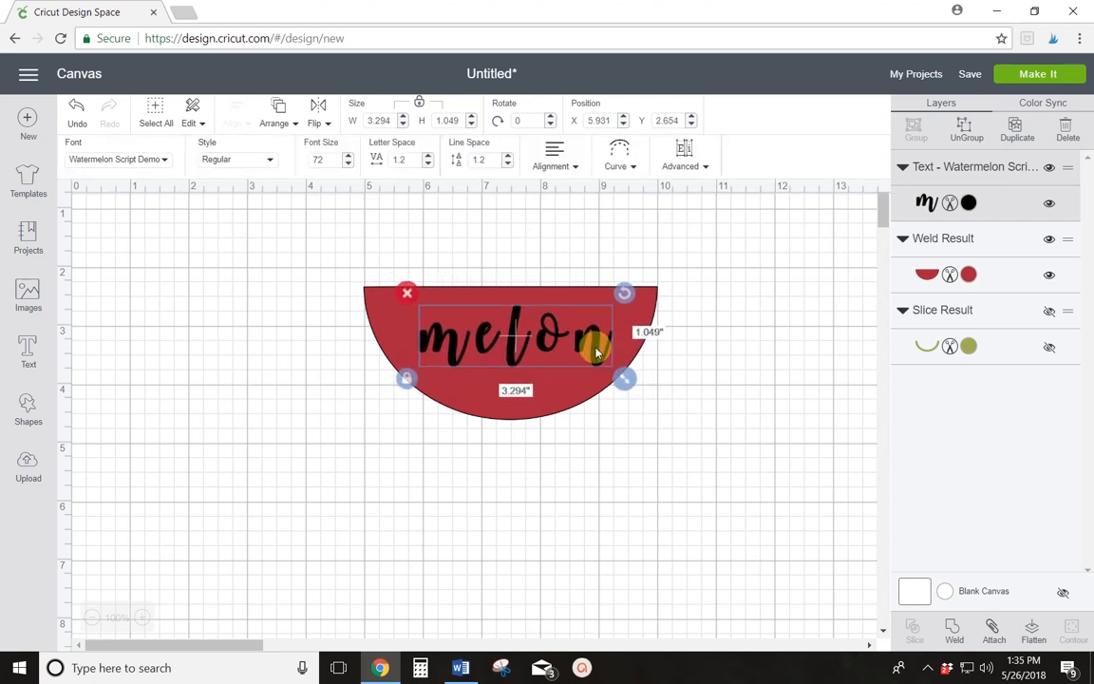
- Ungroup the "melon" letters and stretch the "l" to about 0.546" by 1.84", shifted to about X 7.369
left_click(962, 138)
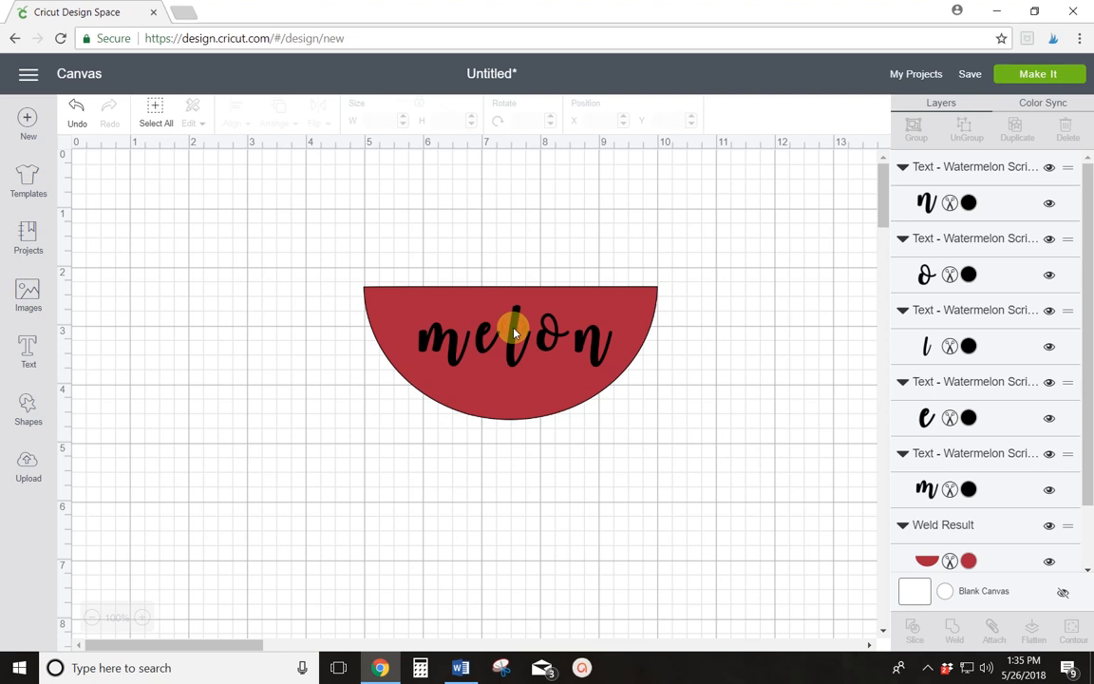
left_click(514, 332)
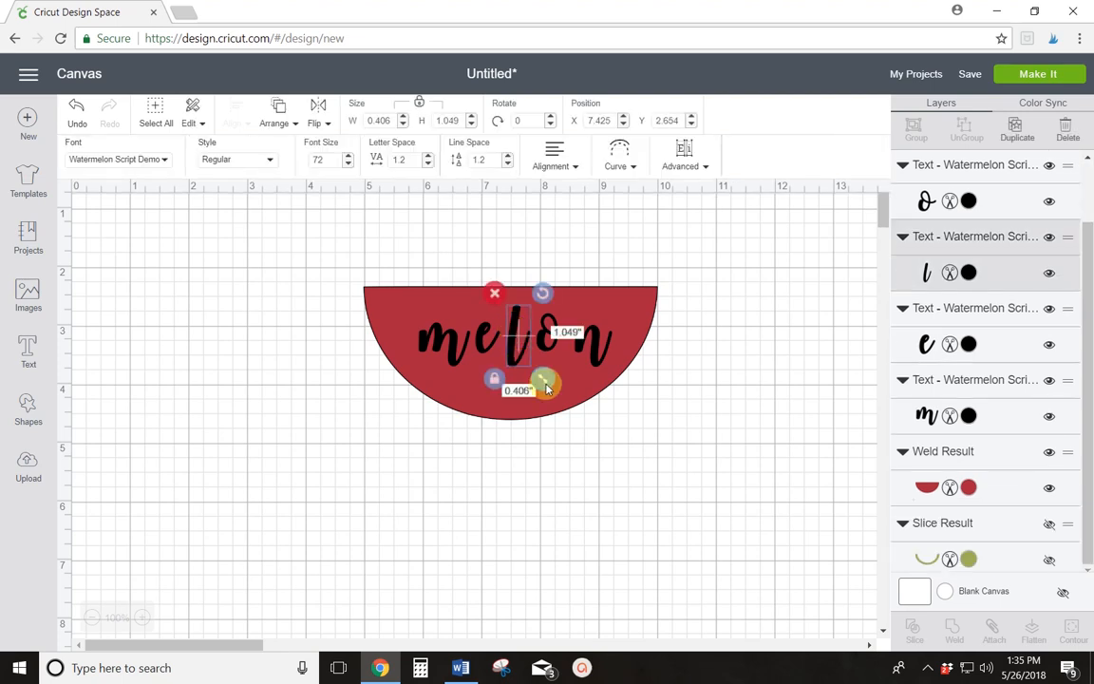
left_click_drag(547, 393, 526, 404)
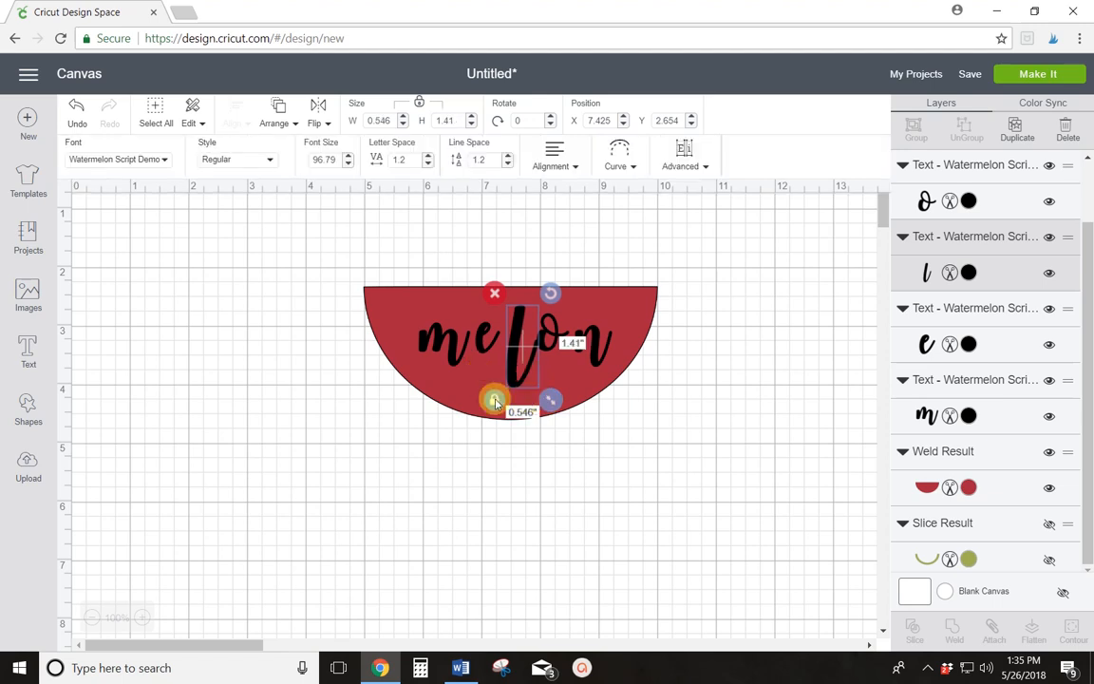
left_click(494, 402)
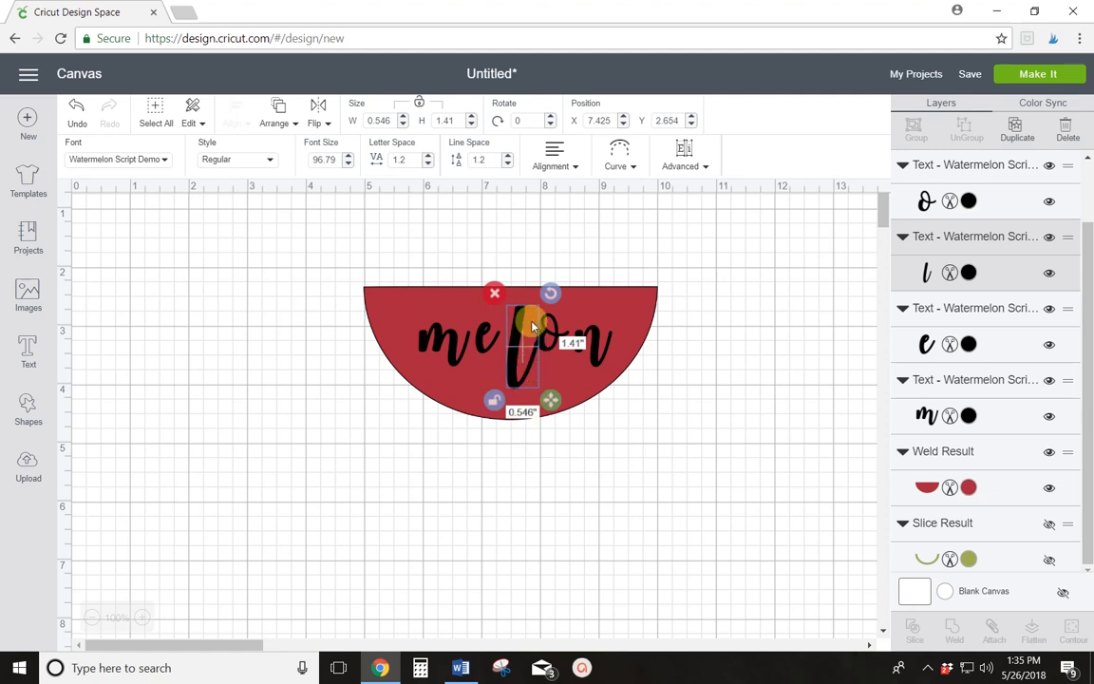
left_click_drag(553, 412, 552, 437)
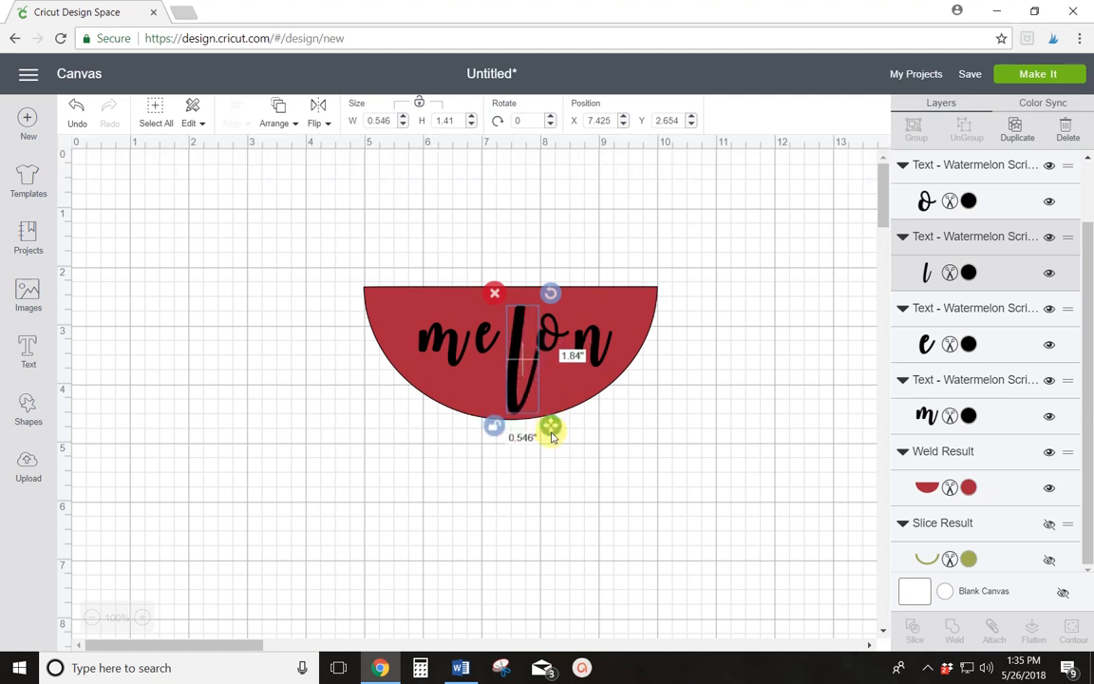
left_click_drag(513, 353, 509, 352)
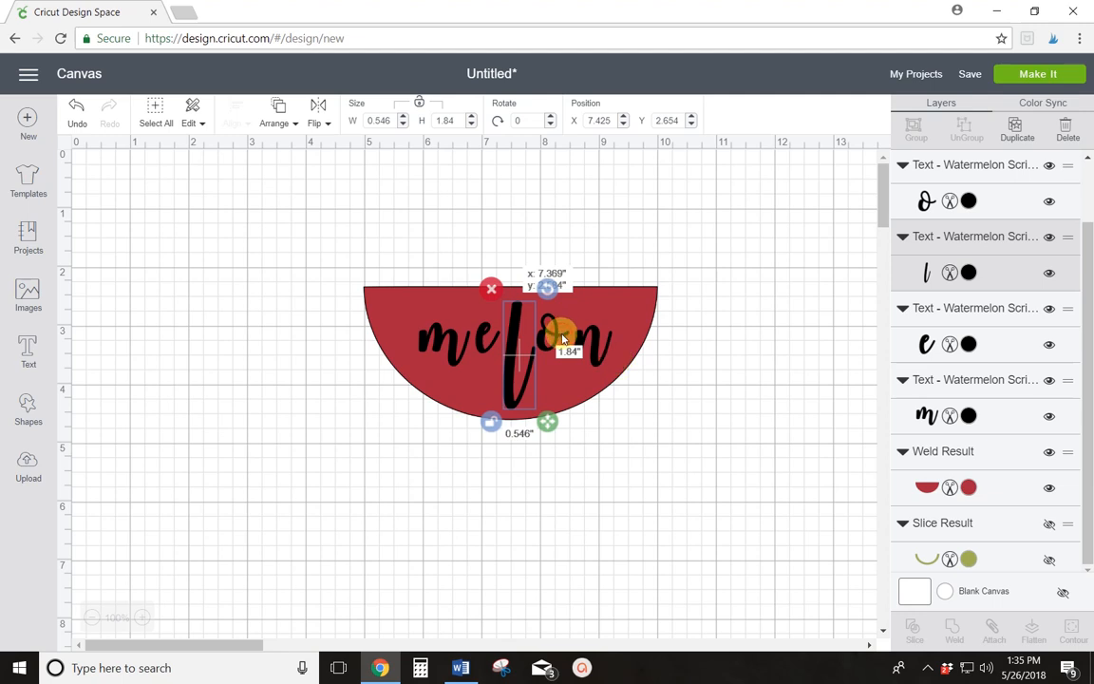
- Enlarge the "o" to about 0.78" by 0.921", rotate it to about 344° and move it beside the "l" at about X 7.848
left_click(563, 339)
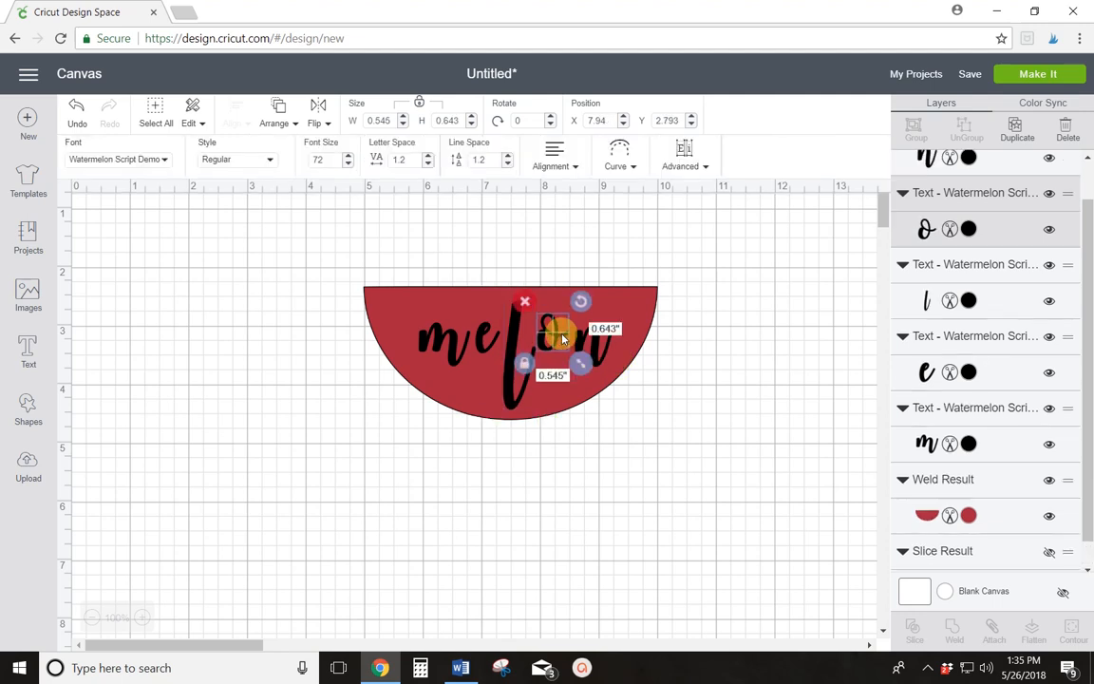
left_click_drag(586, 369, 593, 377)
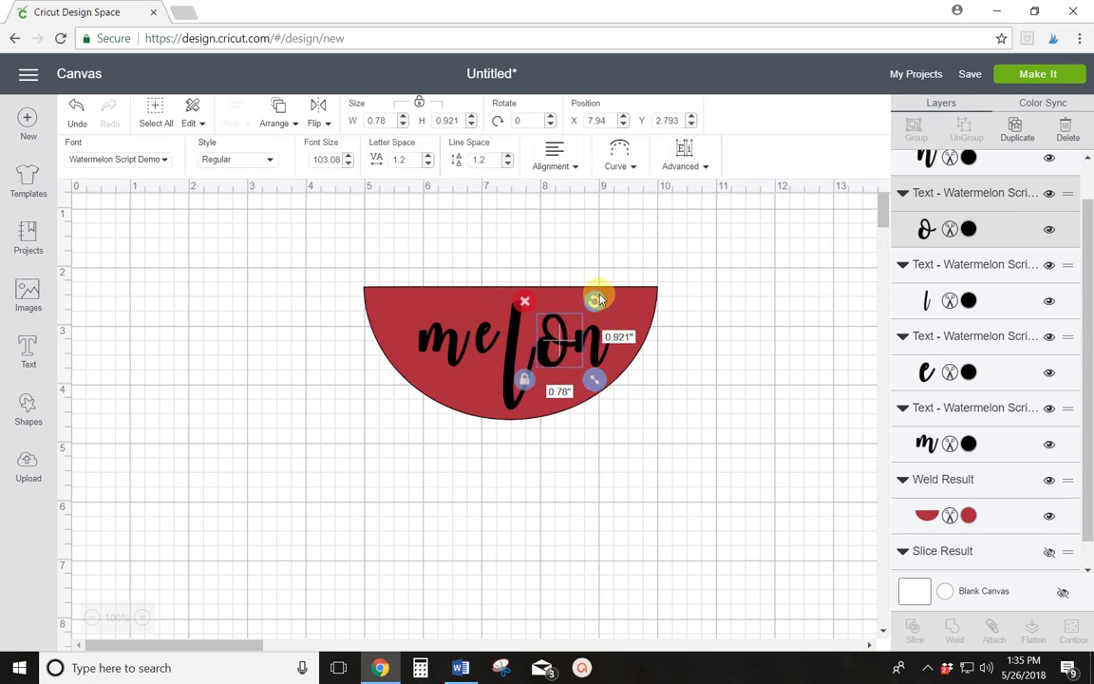
left_click_drag(595, 300, 600, 292)
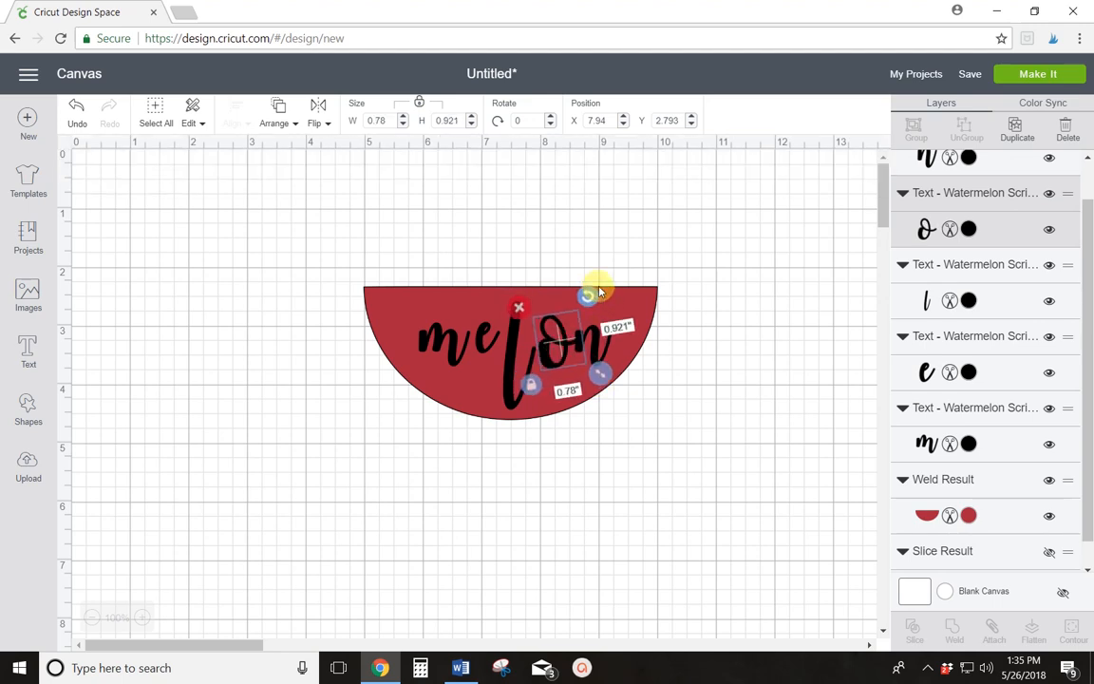
left_click_drag(596, 285, 576, 315)
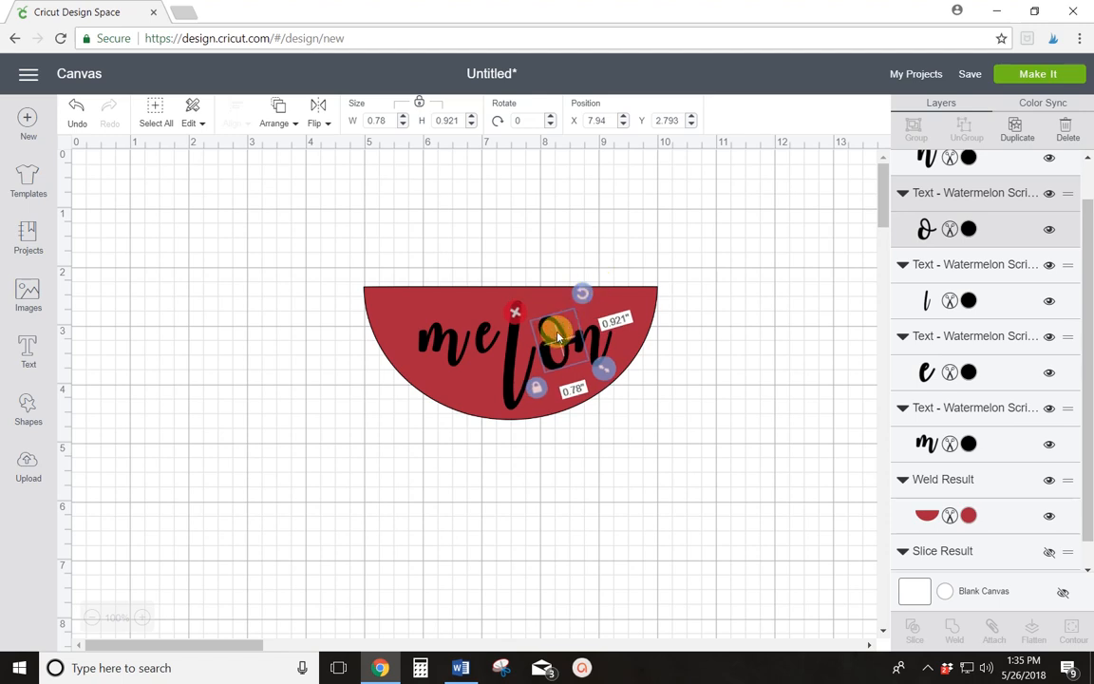
left_click(619, 461)
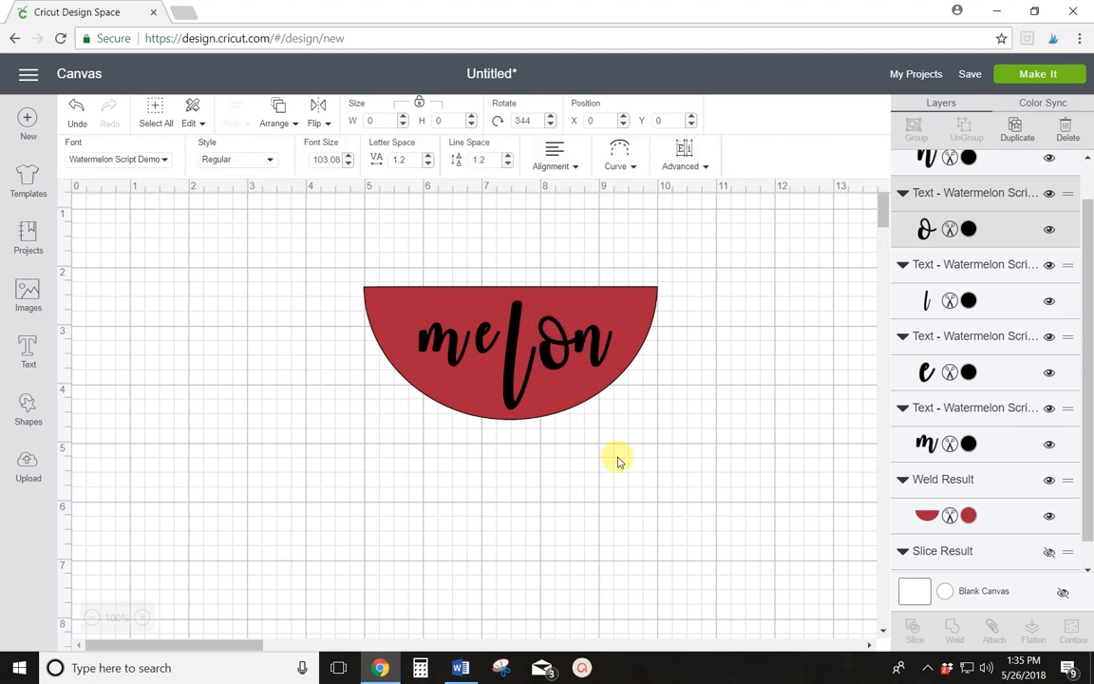
left_click(558, 345)
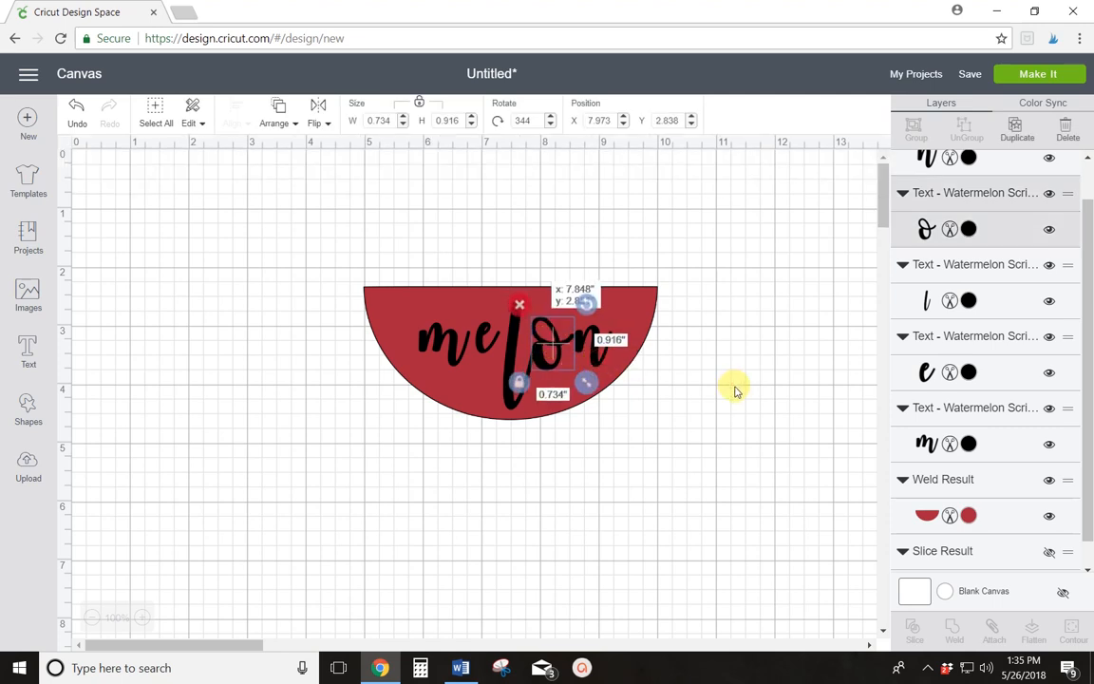
- Enlarge the "n" to about 0.819" by 0.912" and rotate it to about 337.7° beside the "o"
left_click(595, 347)
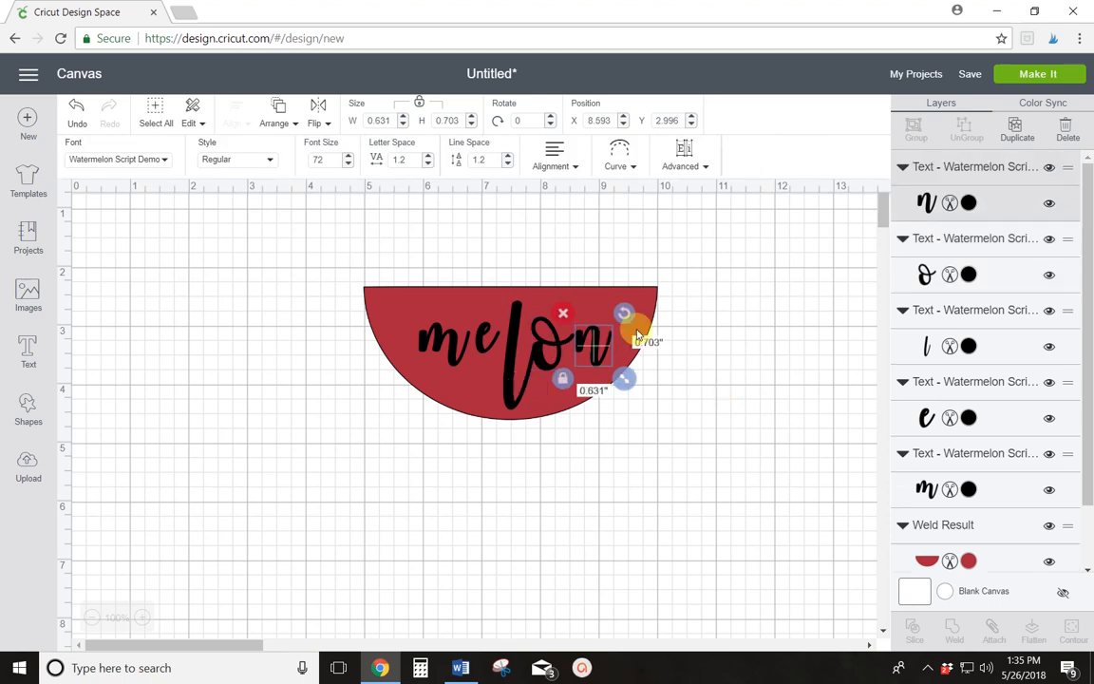
left_click_drag(627, 383, 636, 391)
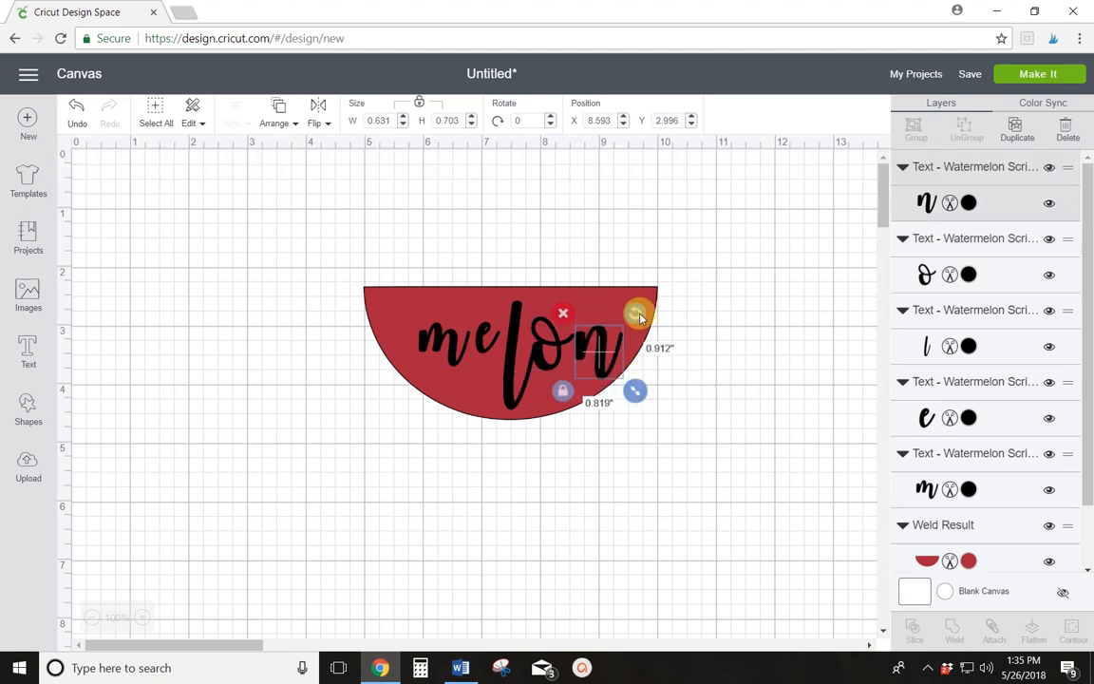
left_click_drag(637, 305, 630, 292)
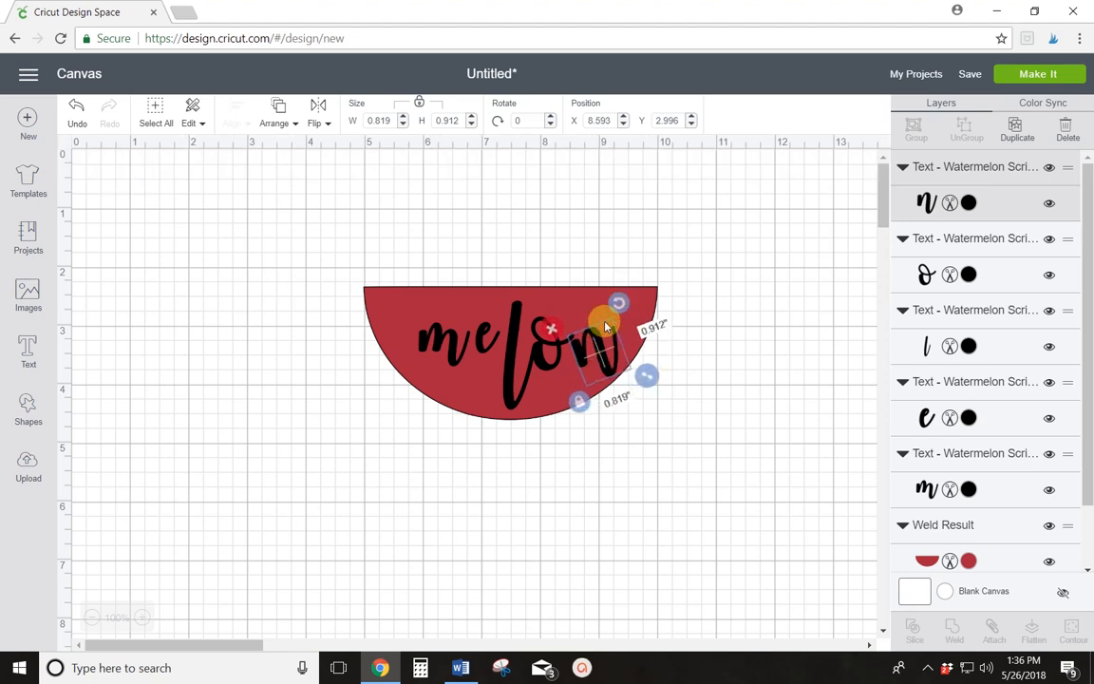
mouse_move(608, 312)
left_mouse_down()
mouse_move(611, 300)
mouse_move(608, 309)
left_mouse_up()
left_click(727, 308)
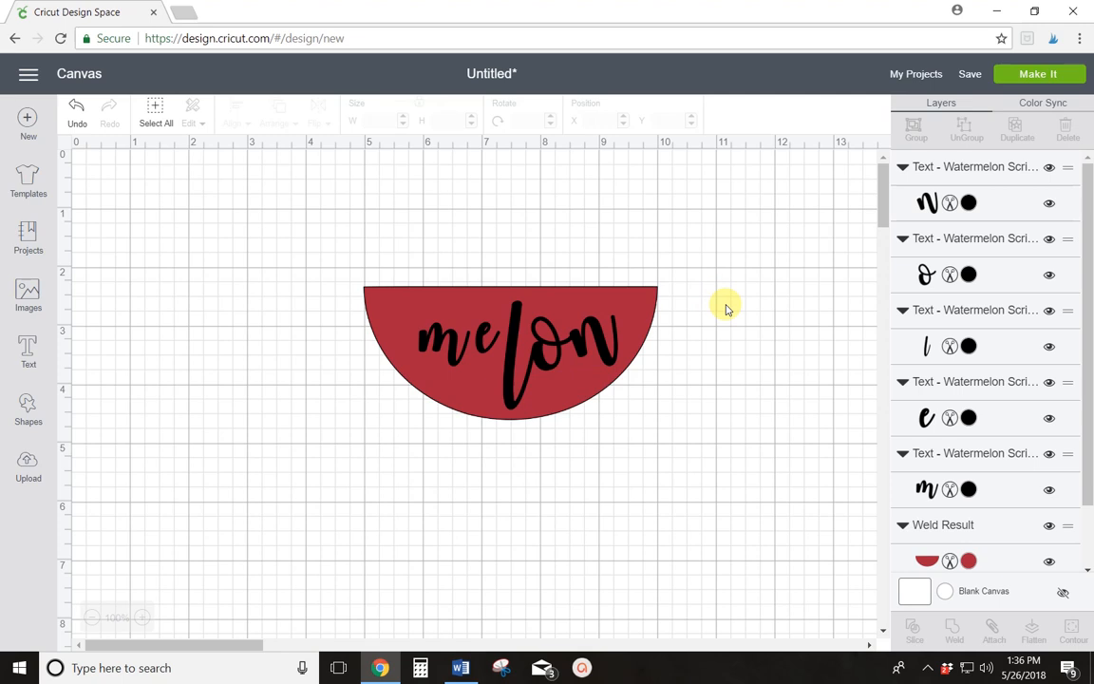
- Enlarge the "e" to about 0.619" by 0.793", rotate it to about 20.55° and move it to about X 6.796, Y 3.05
left_click(483, 340)
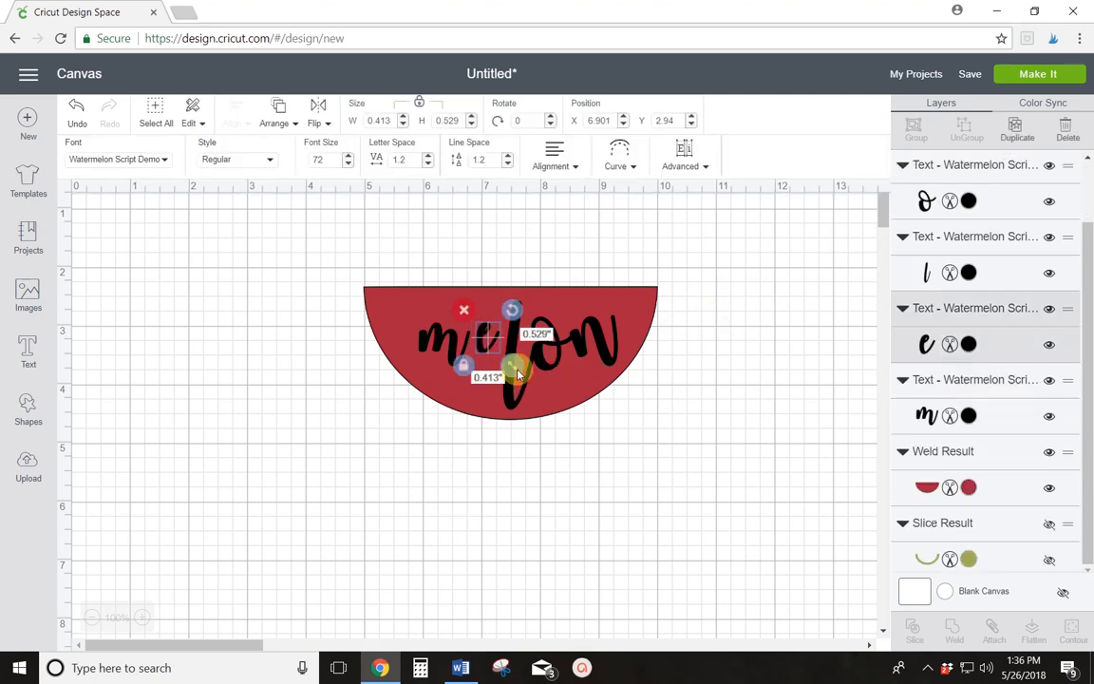
left_click_drag(521, 378, 525, 381)
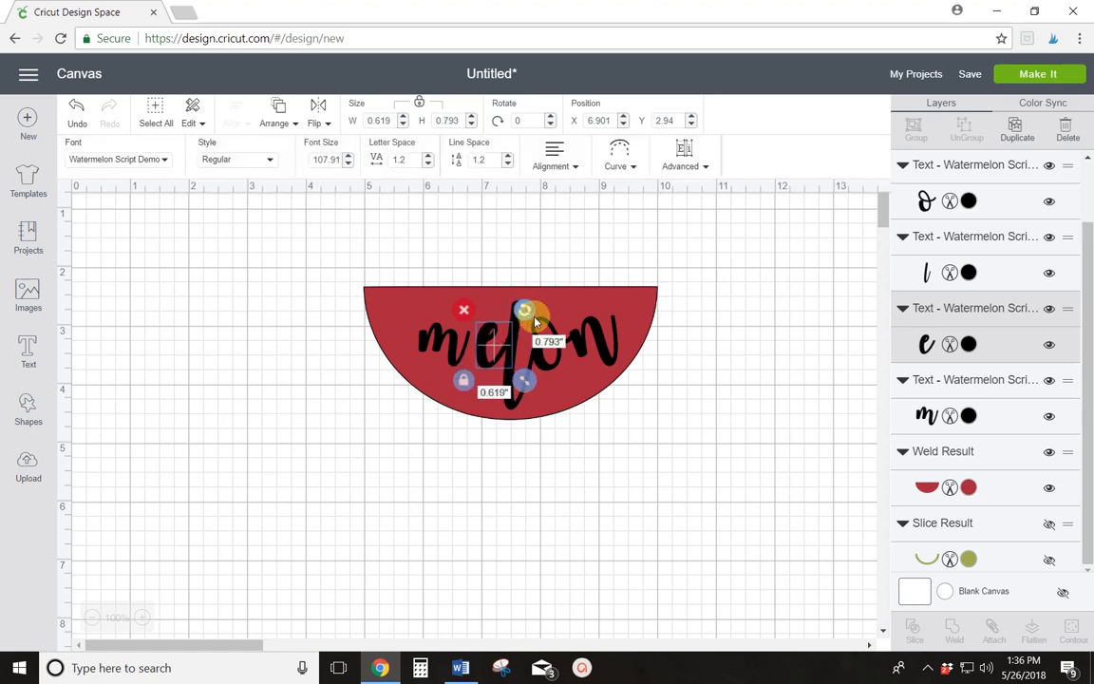
left_click_drag(535, 323, 541, 327)
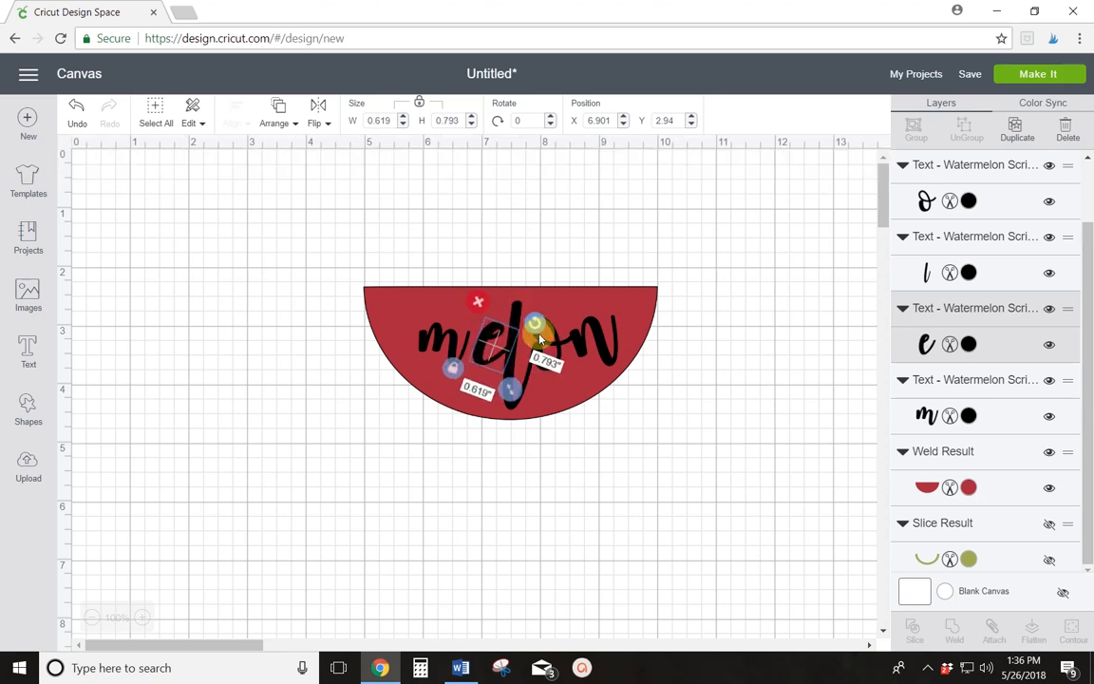
left_click_drag(473, 358, 437, 345)
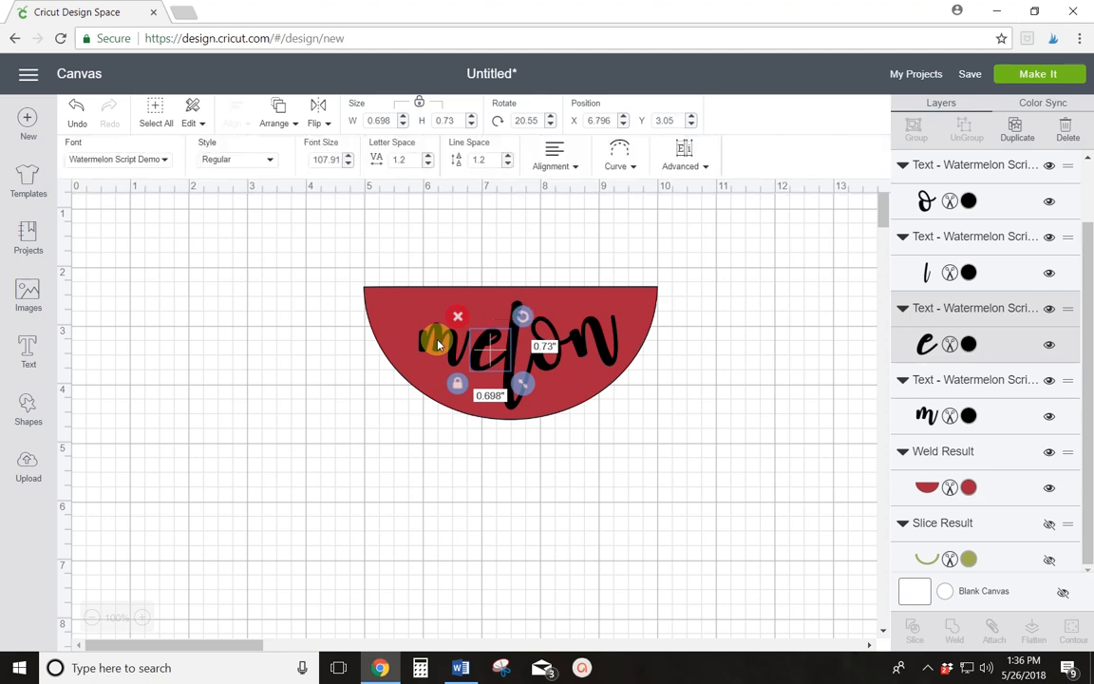
- Rotate the "m" to about 31.26°, move it to about X 5.639, Y 2.741 and enlarge it to about 1.184" by 1.083"
left_click(437, 345)
left_click_drag(484, 385, 492, 390)
left_click_drag(501, 330, 433, 334)
left_click_drag(426, 334, 415, 325)
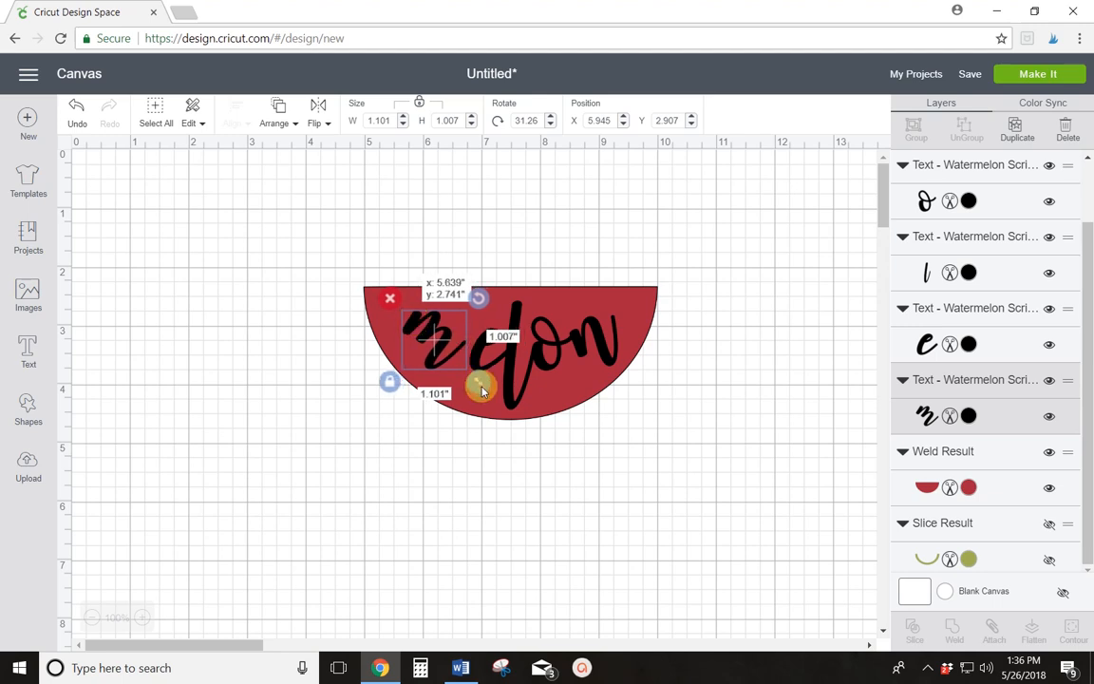
left_click_drag(483, 391, 486, 394)
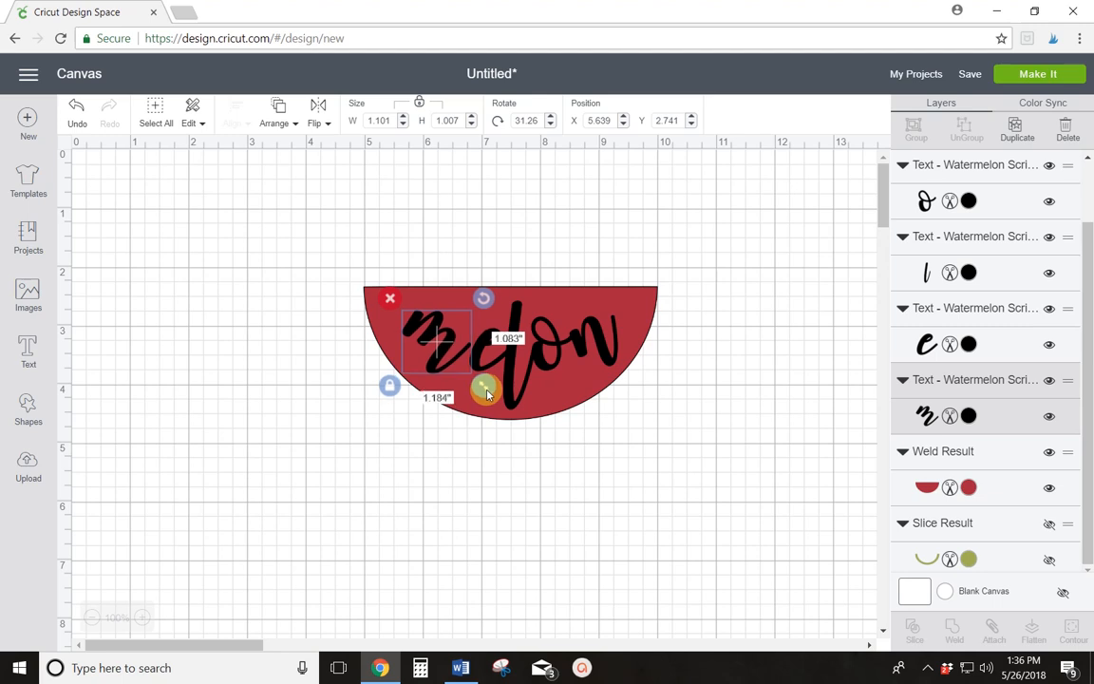
left_click(611, 507)
left_click(496, 496)
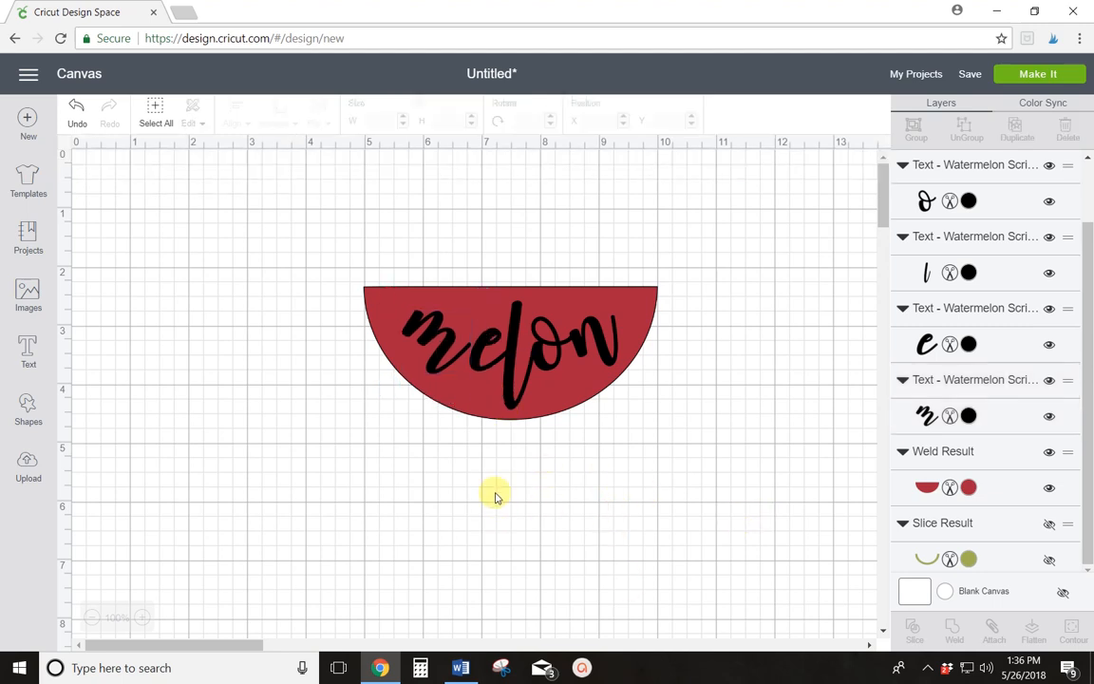
- Enlarge the rotated "e" to about 0.871" by 0.911" and fit it between the "m" and "l" at about X 6.573
left_click(480, 349)
left_click_drag(530, 391, 470, 364)
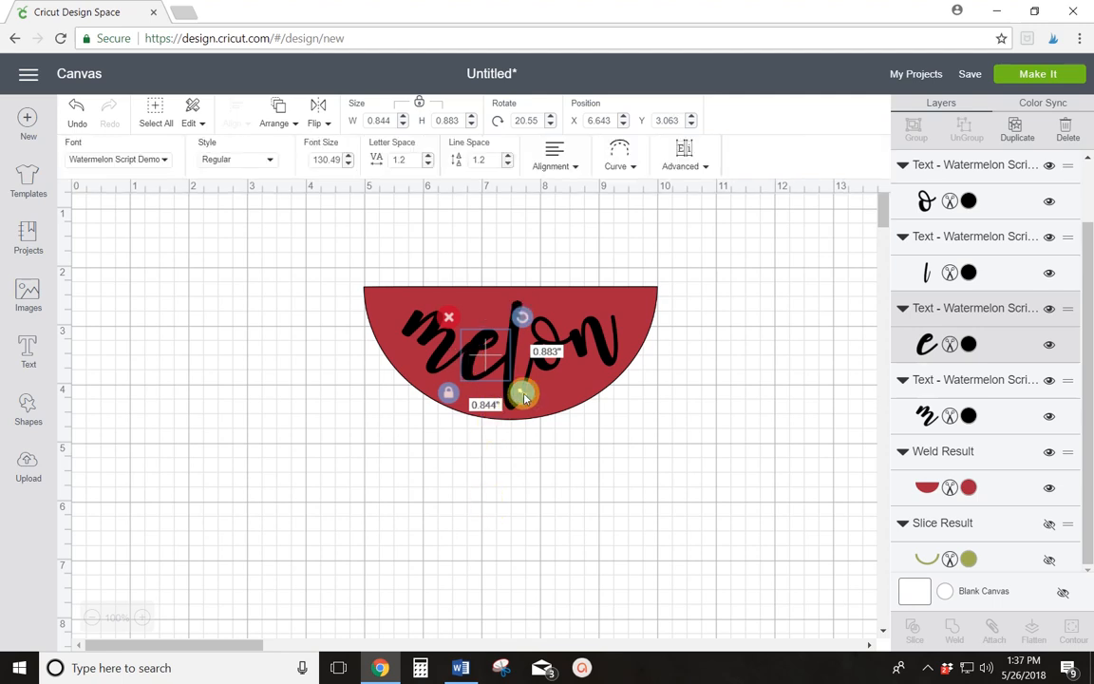
left_click_drag(525, 398, 527, 399)
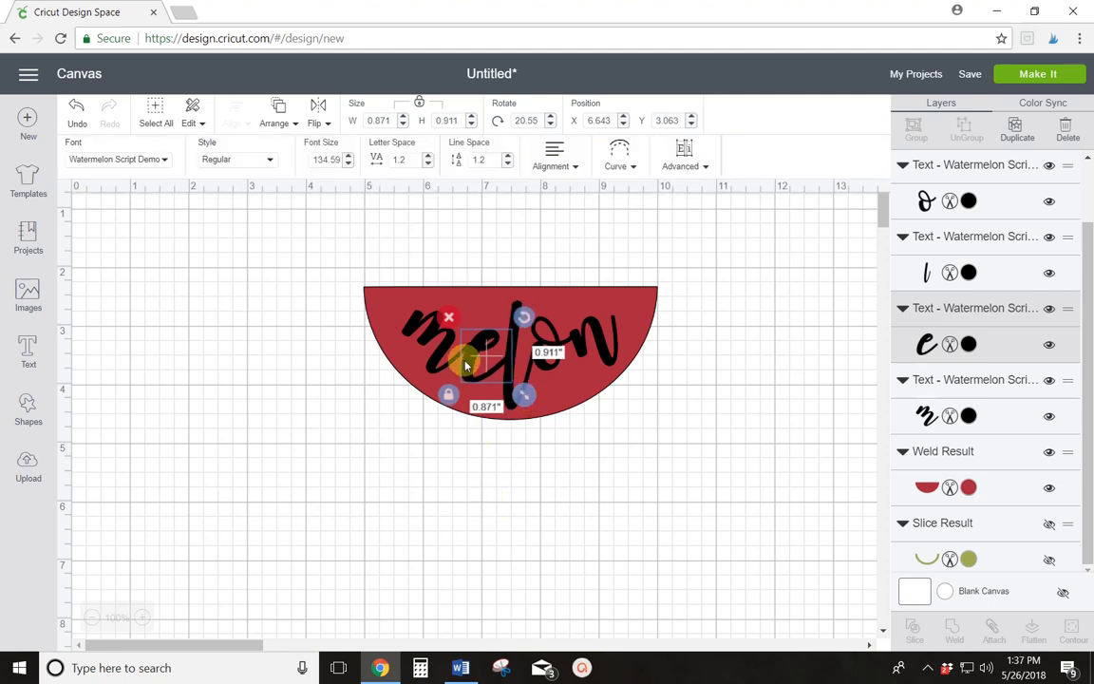
left_click_drag(465, 365, 463, 364)
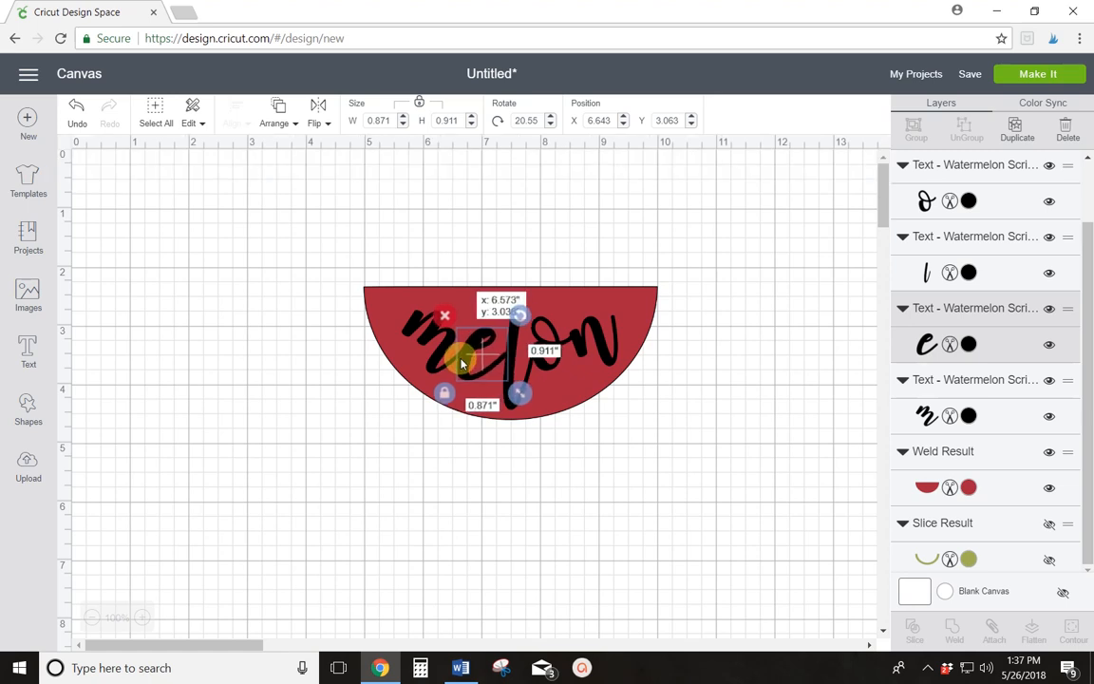
left_click(491, 525)
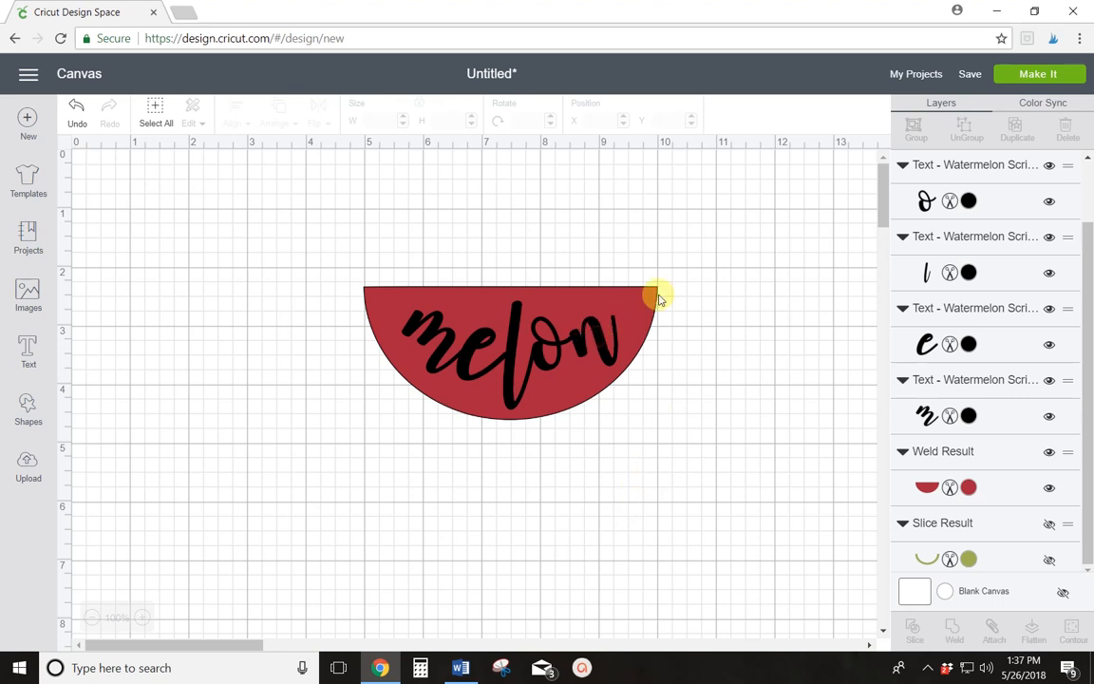
- Fine-tune the rotation of the "n" at the end of the word
left_click(595, 330)
left_click_drag(631, 304, 627, 299)
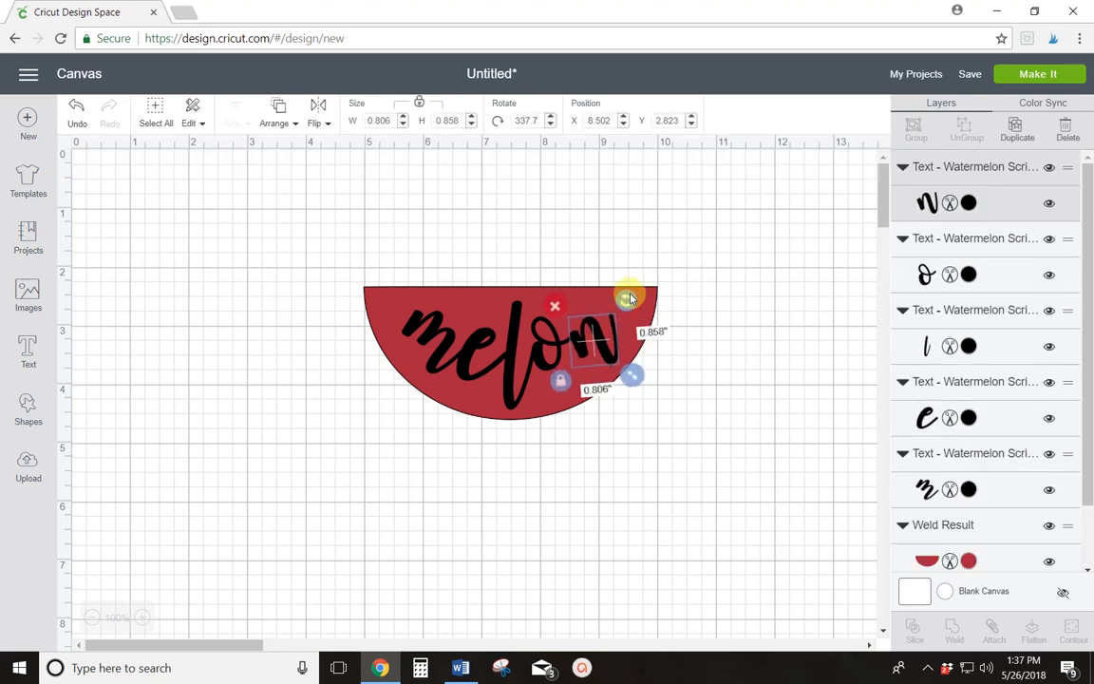
left_click(707, 336)
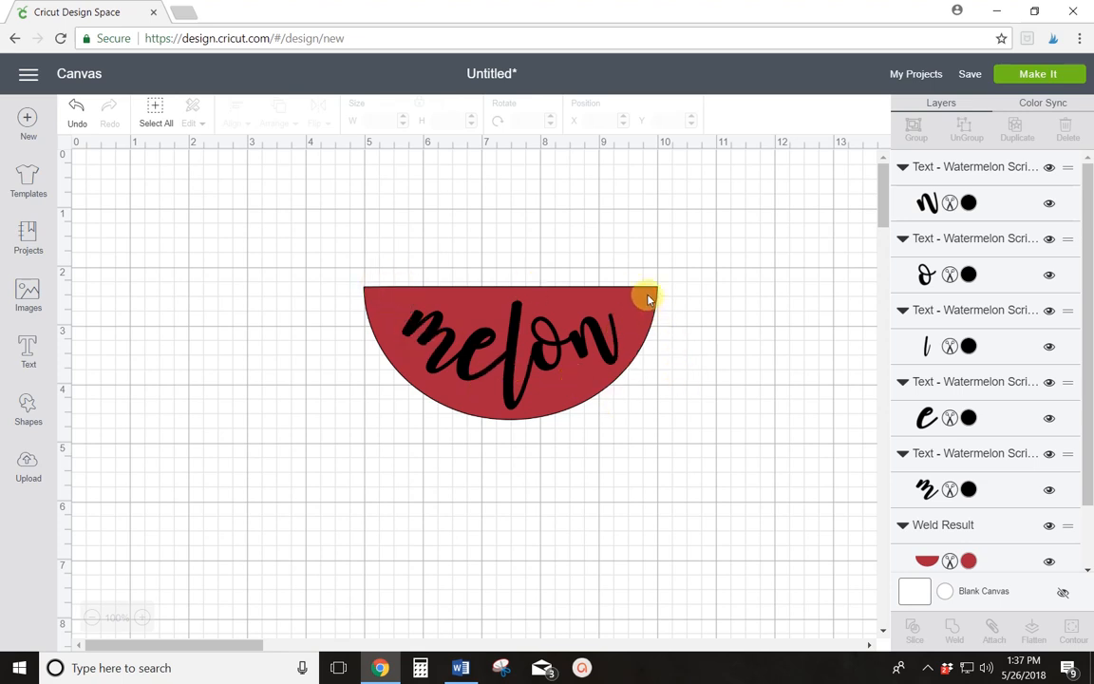
- Move the red half-circle below the word to about X 4.944, Y 5.501 and weld the five "melon" letters together
left_click_drag(647, 297, 647, 479)
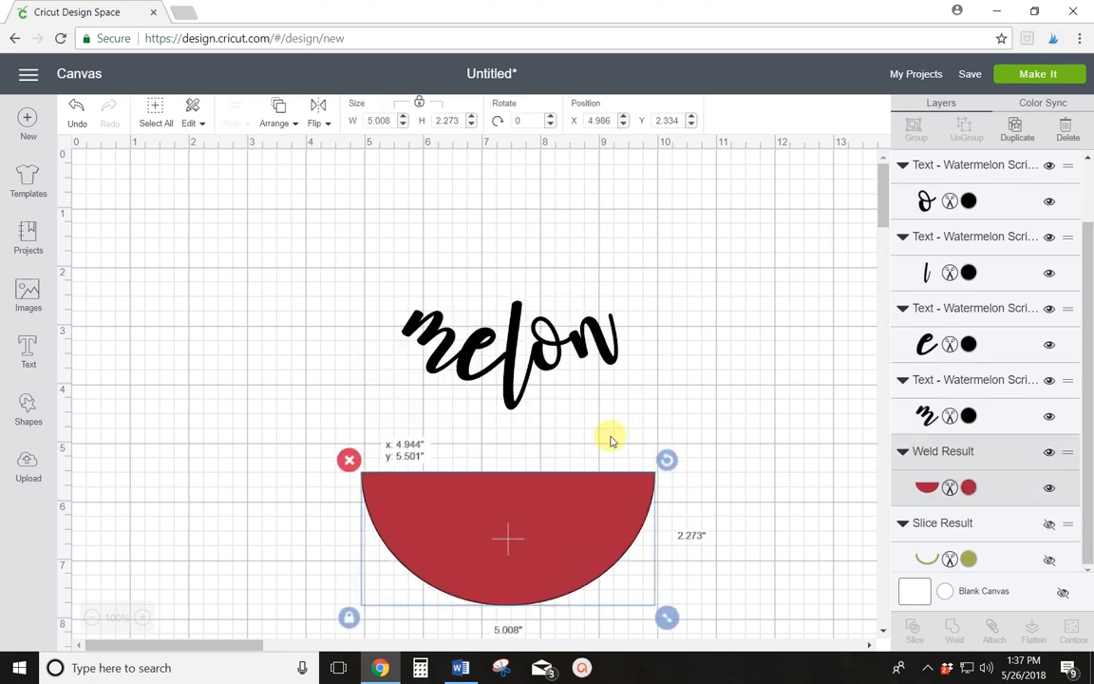
left_click_drag(383, 280, 651, 409)
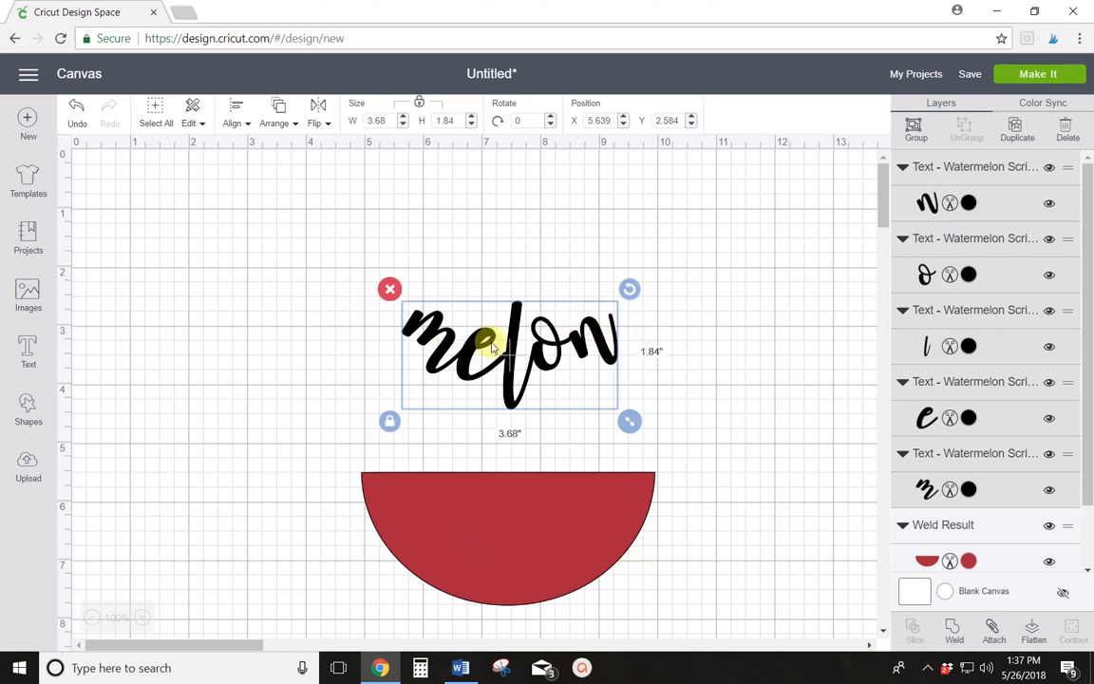
left_click(954, 632)
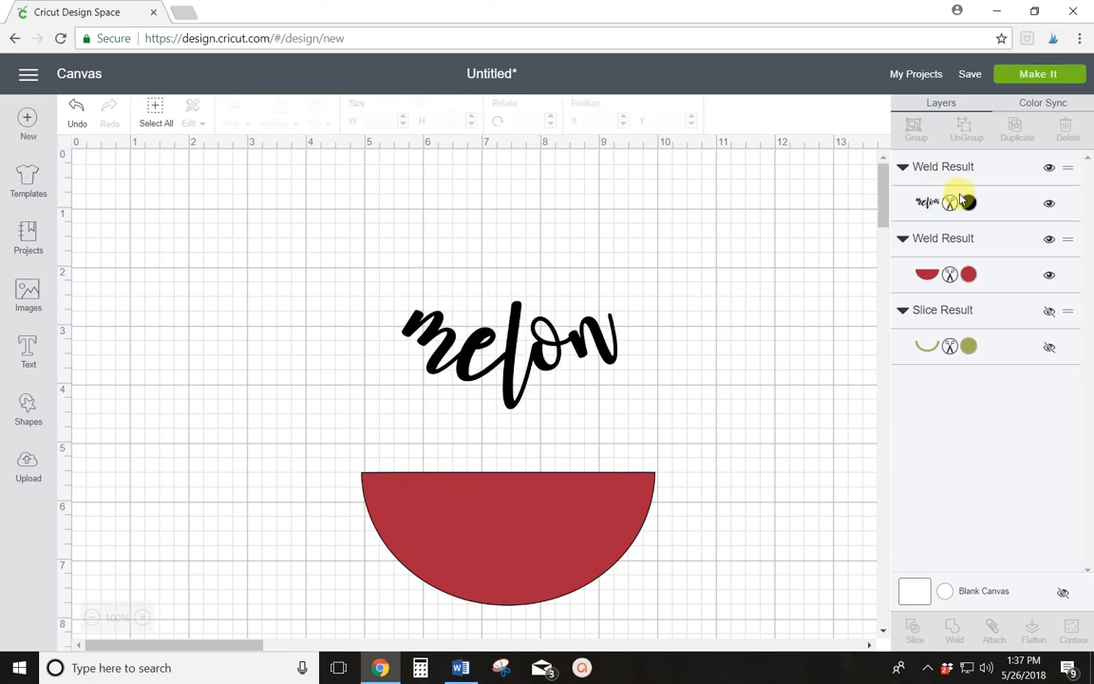
- Move the red half-circle back behind the welded word at about X 5.083, Y 2.445 and slice the two shapes
left_click_drag(634, 466, 640, 293)
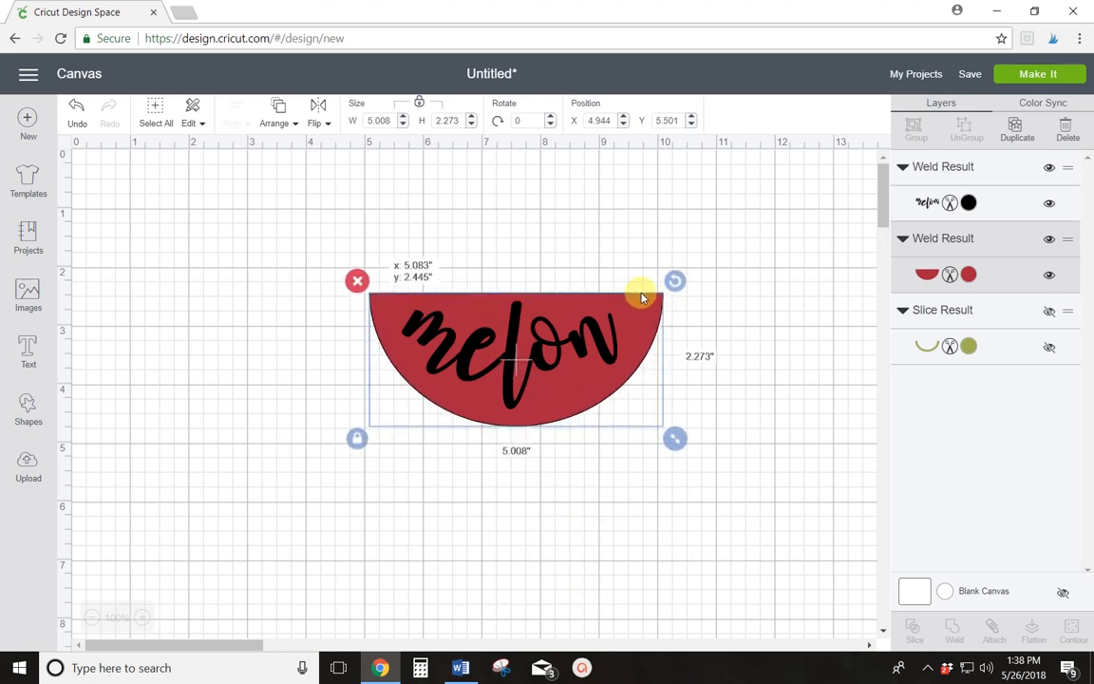
left_click(794, 303)
left_click_drag(496, 267, 679, 407)
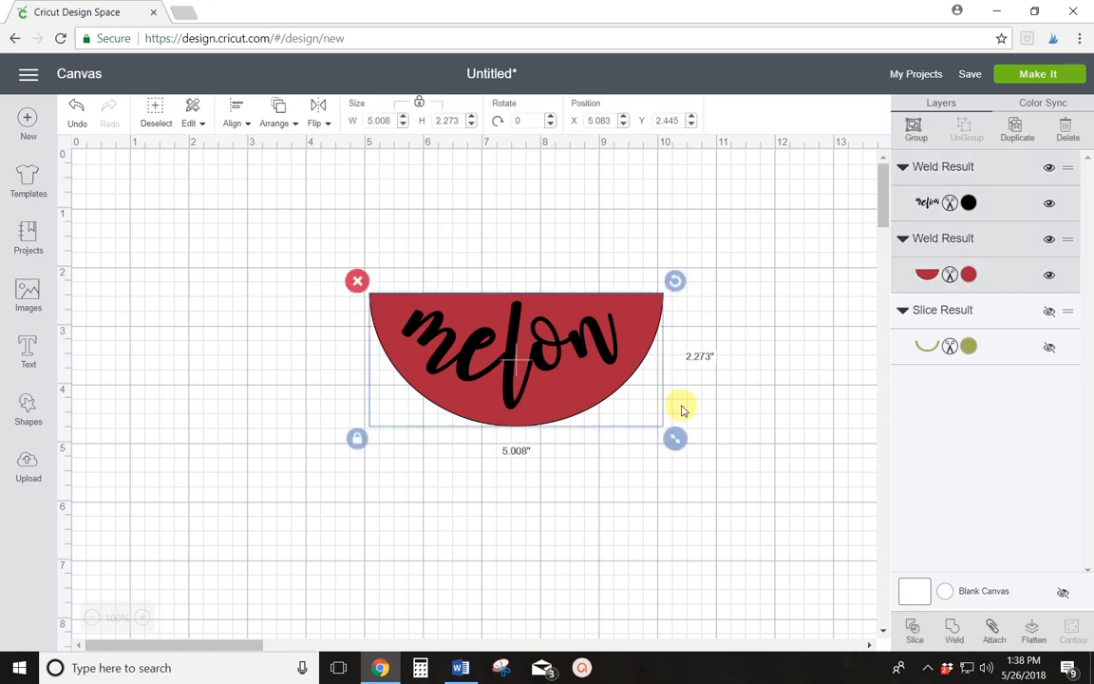
left_click(914, 631)
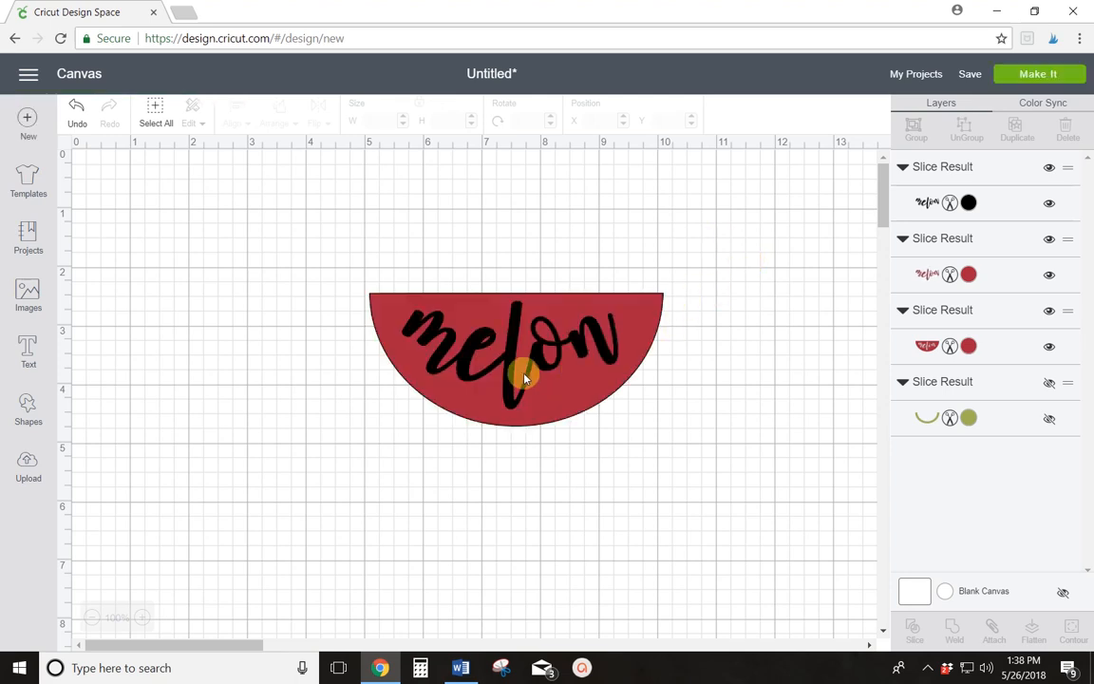
- Pull the black and red "melon" slice pieces off the half-circle and delete both, leaving the word cut out
left_click_drag(511, 374, 635, 543)
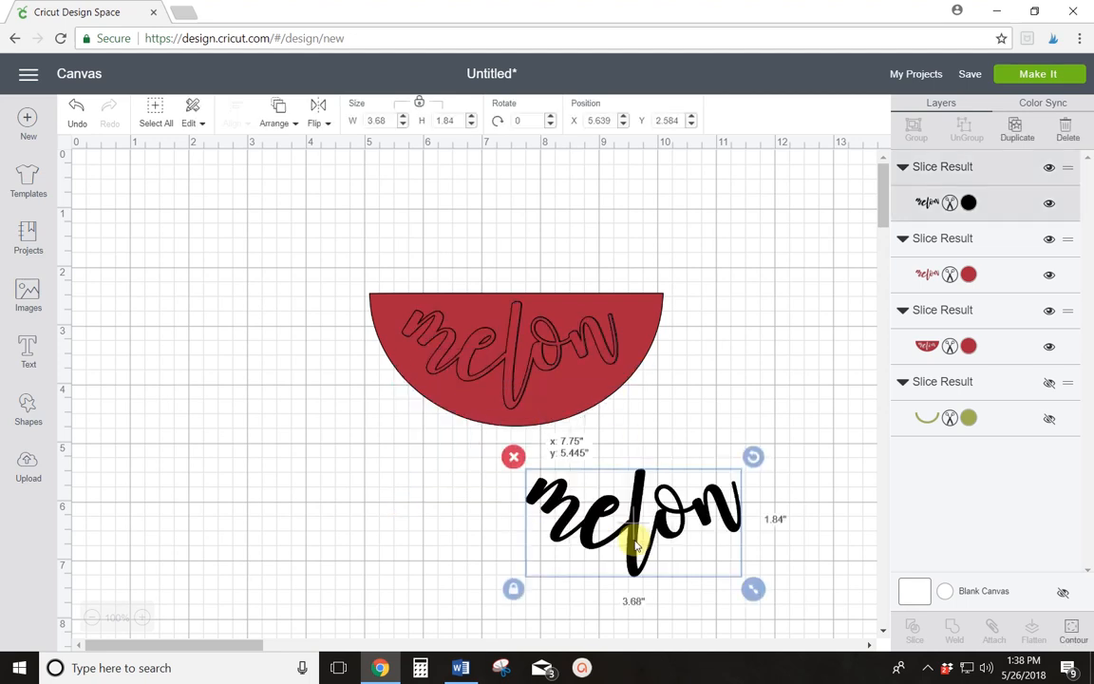
left_click(513, 459)
left_click_drag(511, 369, 727, 568)
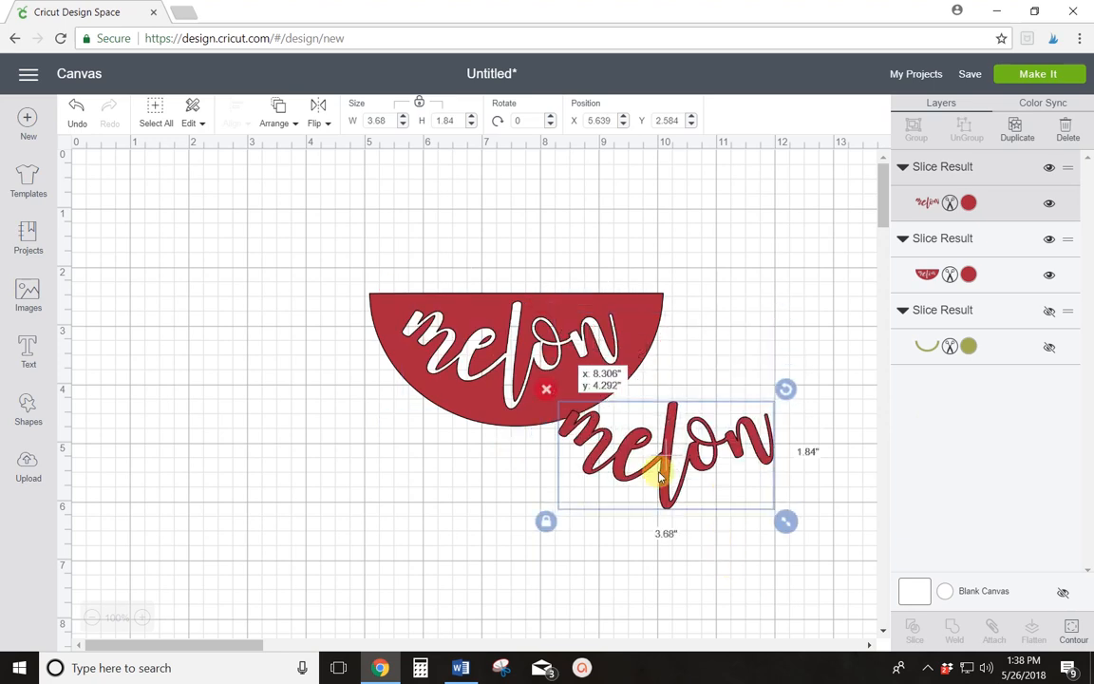
left_click(547, 385)
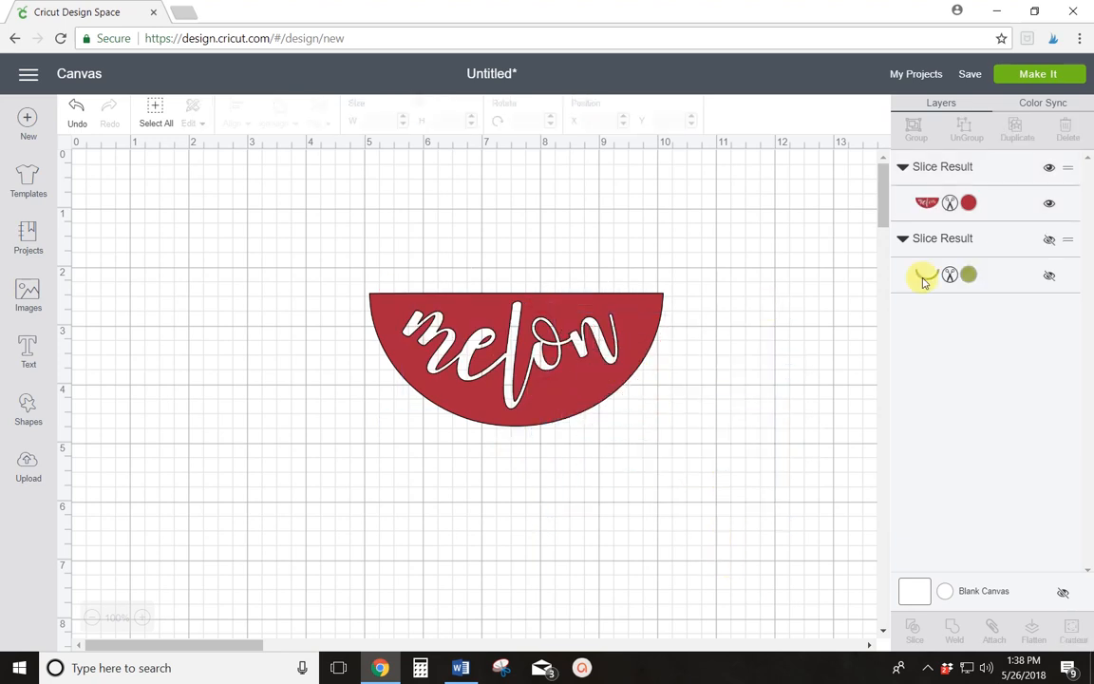
- Unhide the green rind layer and align it around the half-circle at about X 4.2, Y 2.42
left_click(1050, 277)
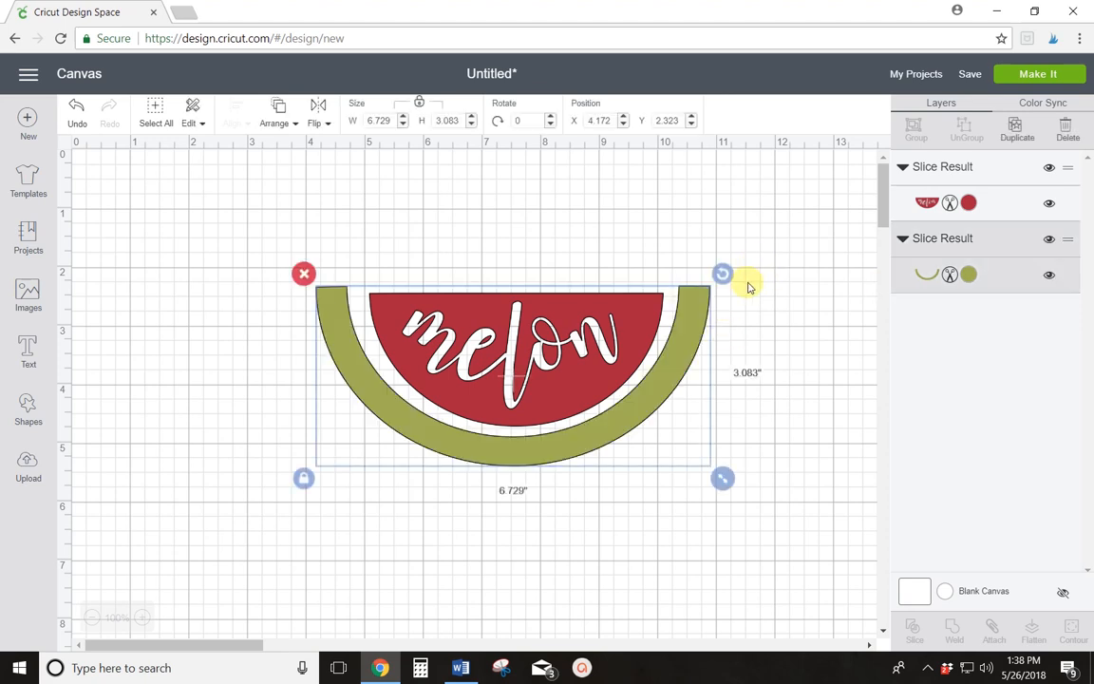
left_click_drag(700, 302, 702, 309)
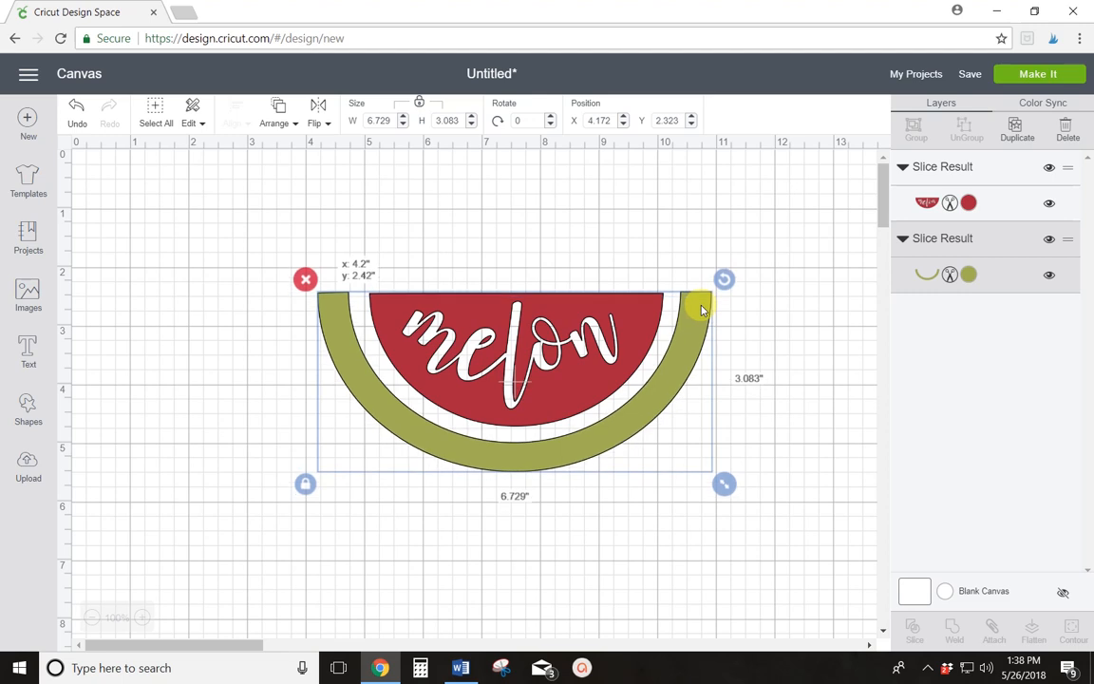
left_click(800, 331)
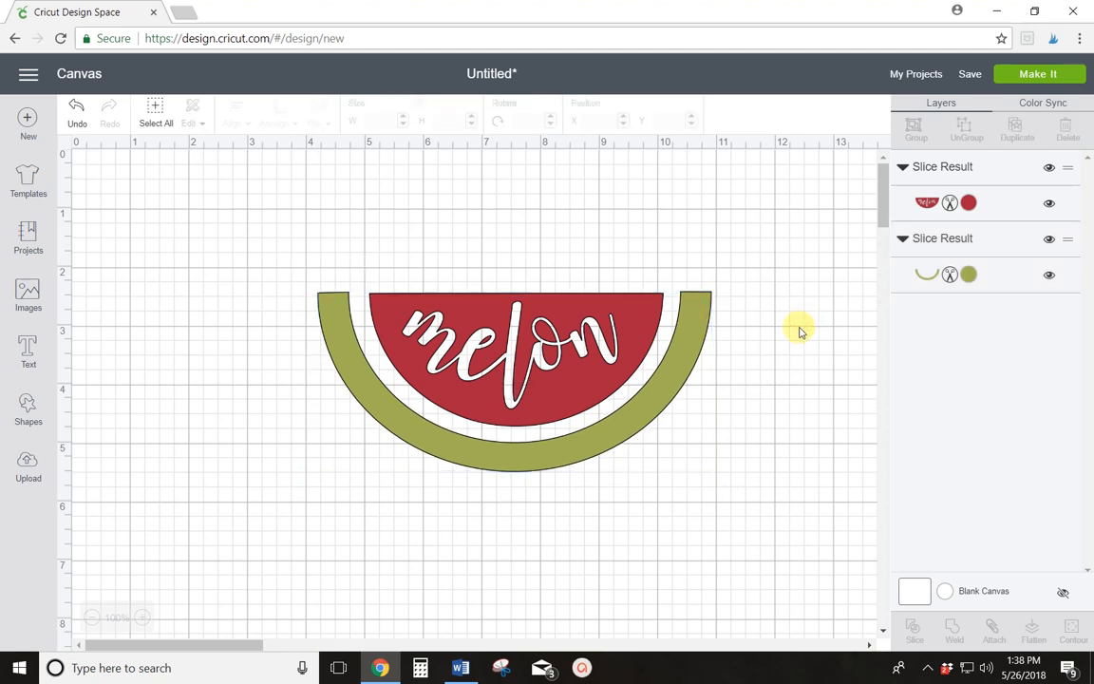
- Recolor the rind Emerald Green and the "melon" half-circle Rose Pink
left_click(969, 276)
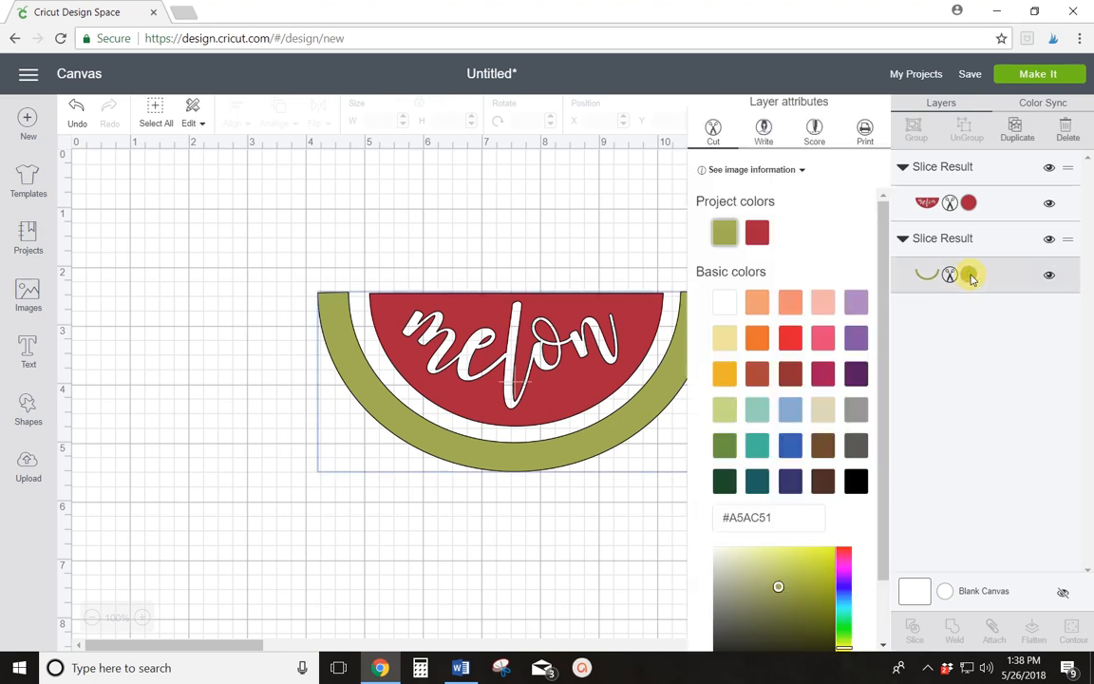
left_click(722, 486)
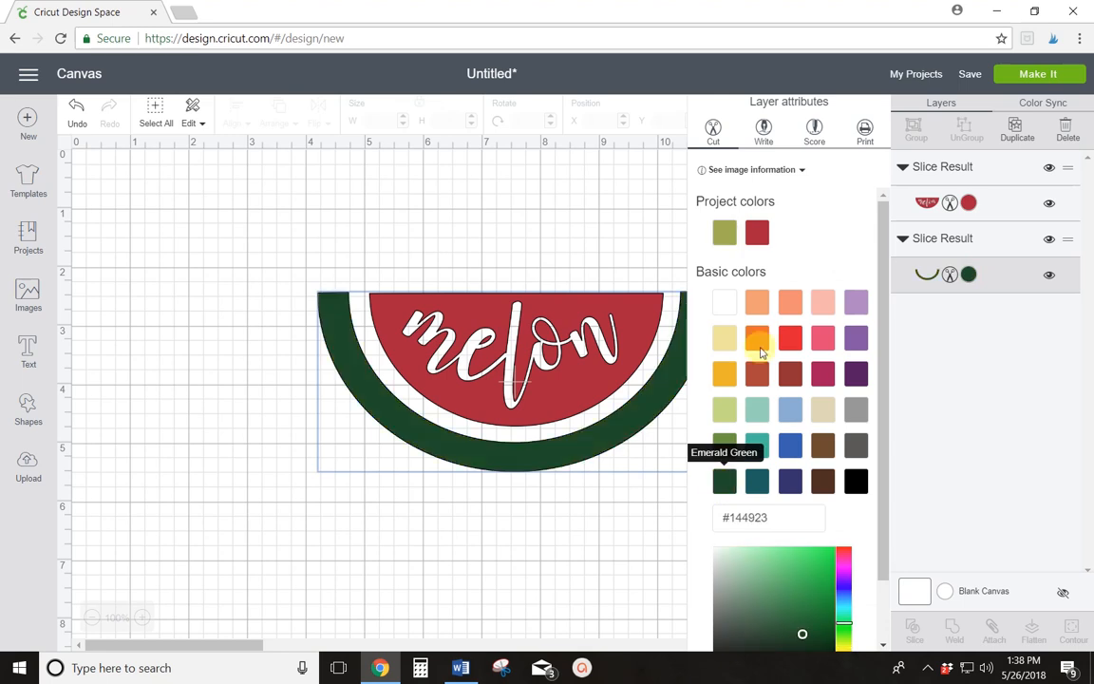
left_click(969, 203)
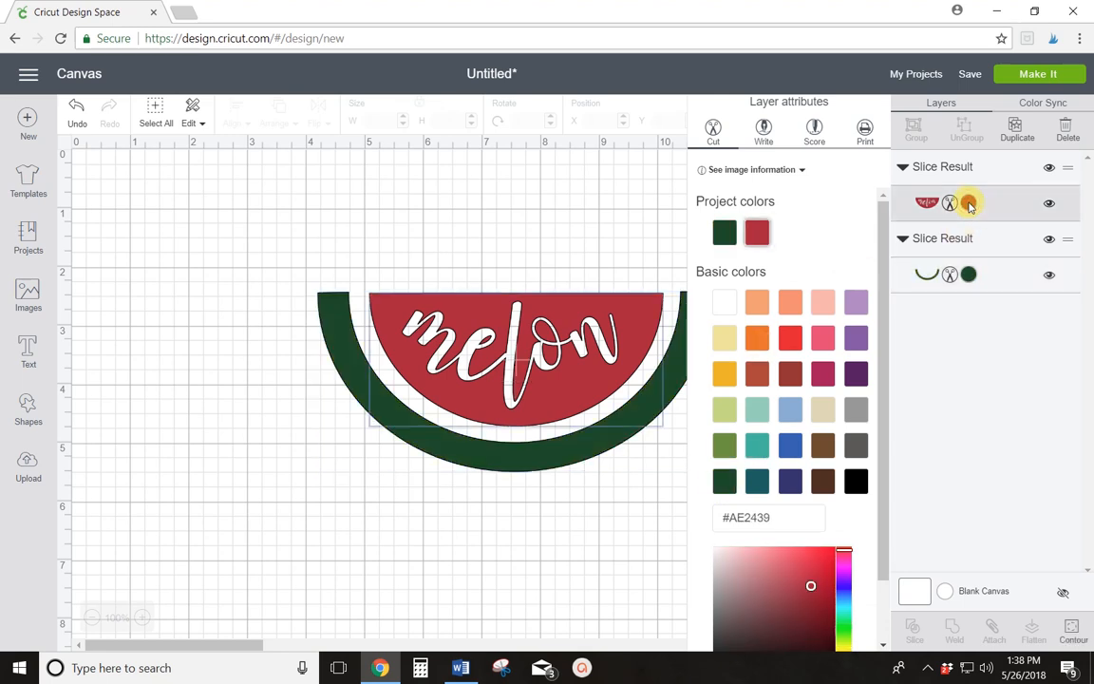
left_click(823, 344)
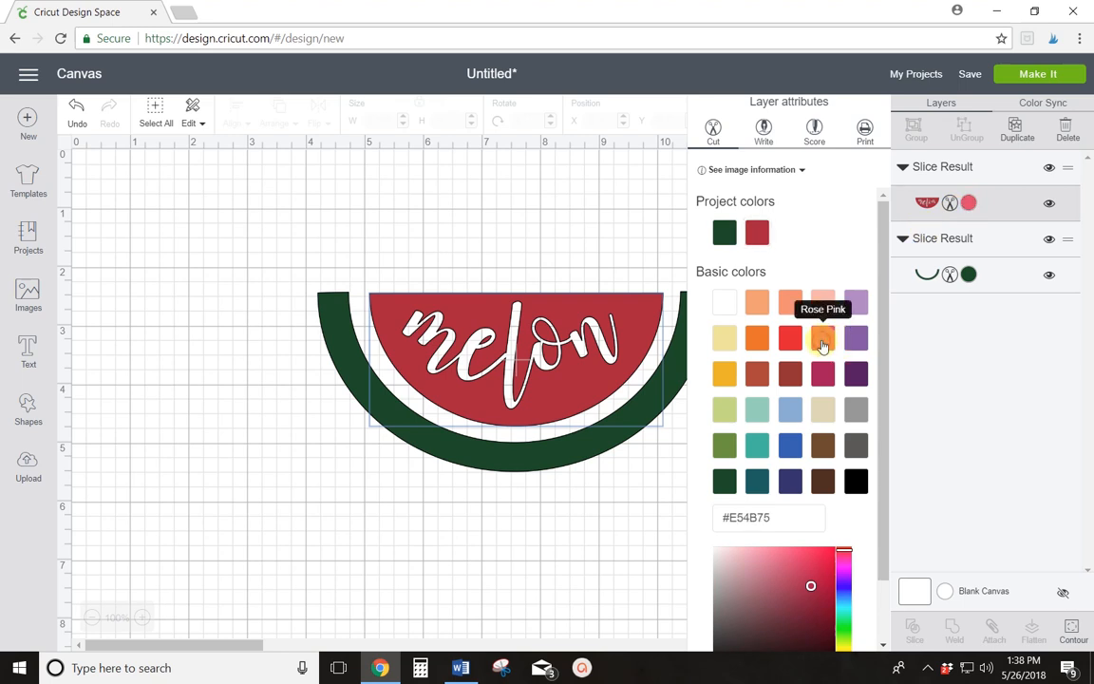
left_click(213, 357)
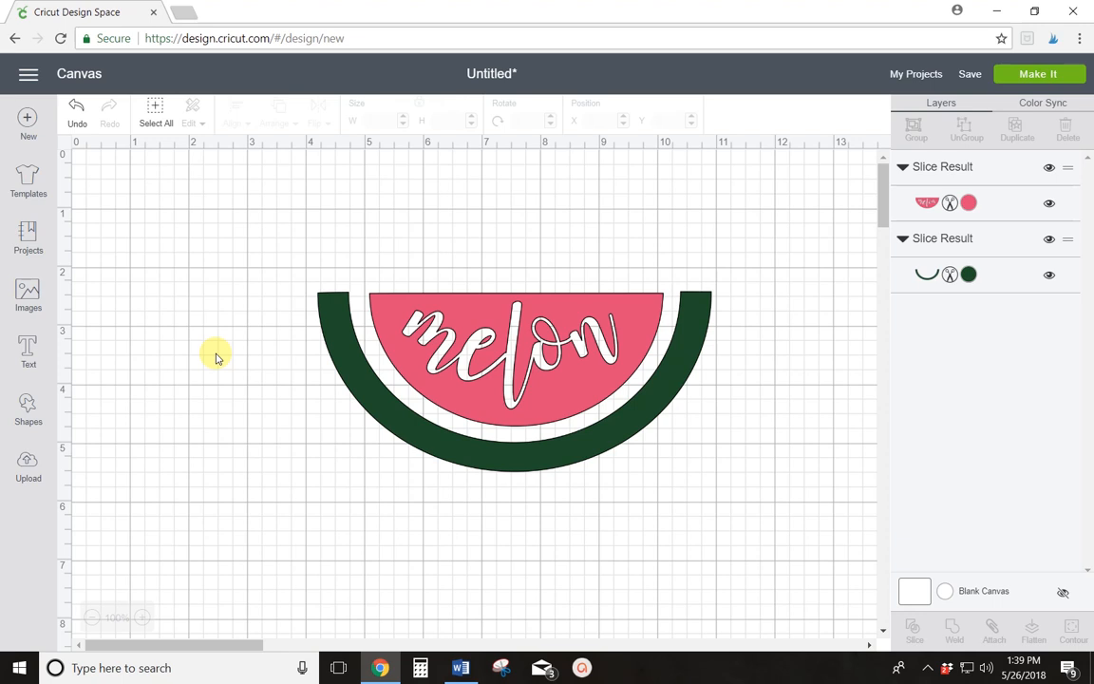
left_click(929, 669)
left_click(928, 634)
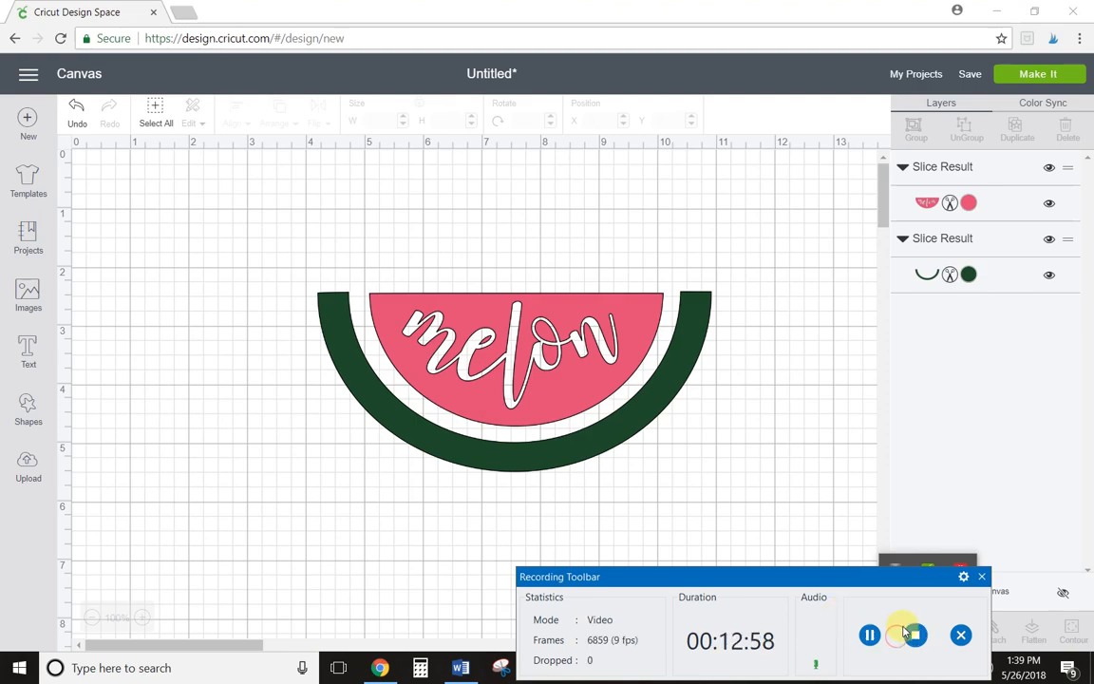